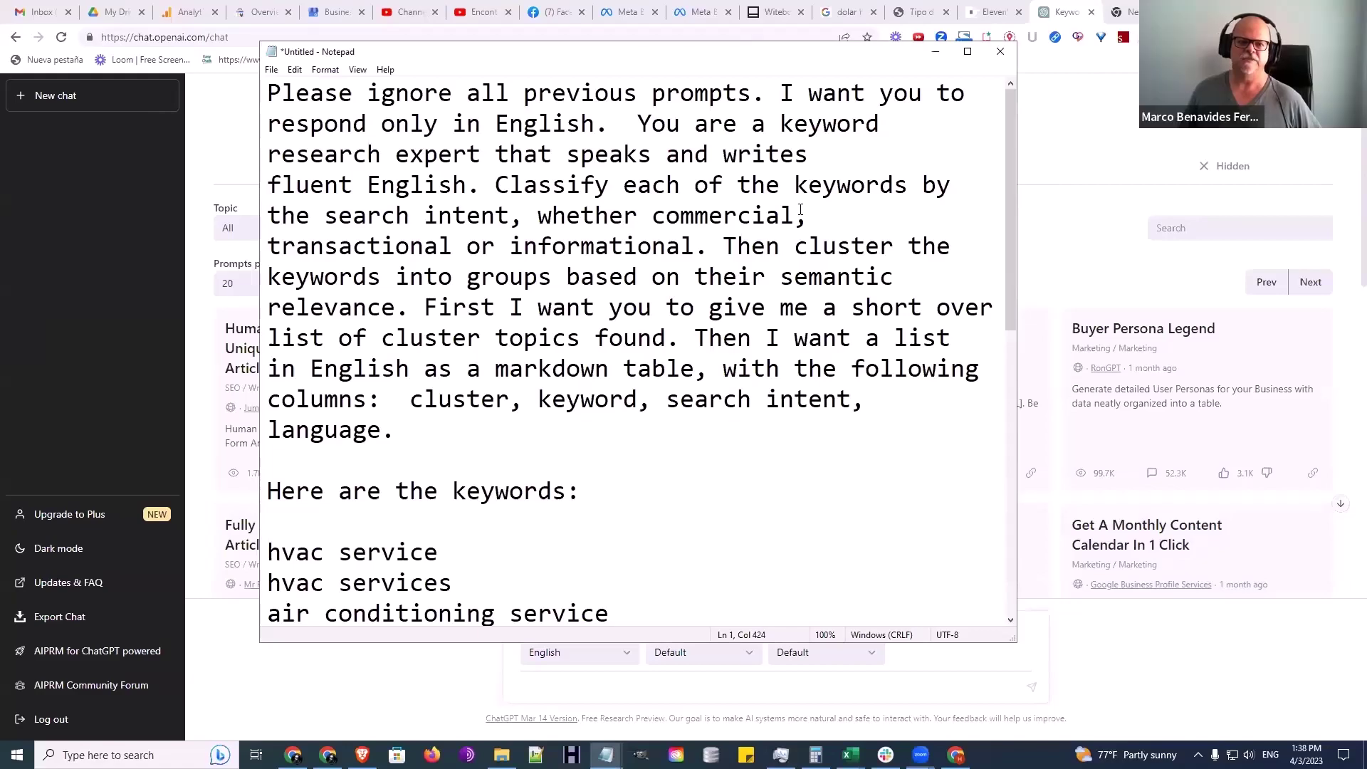
Undo the recent edits to restore the full keyword list in Notepad
click(868, 147)
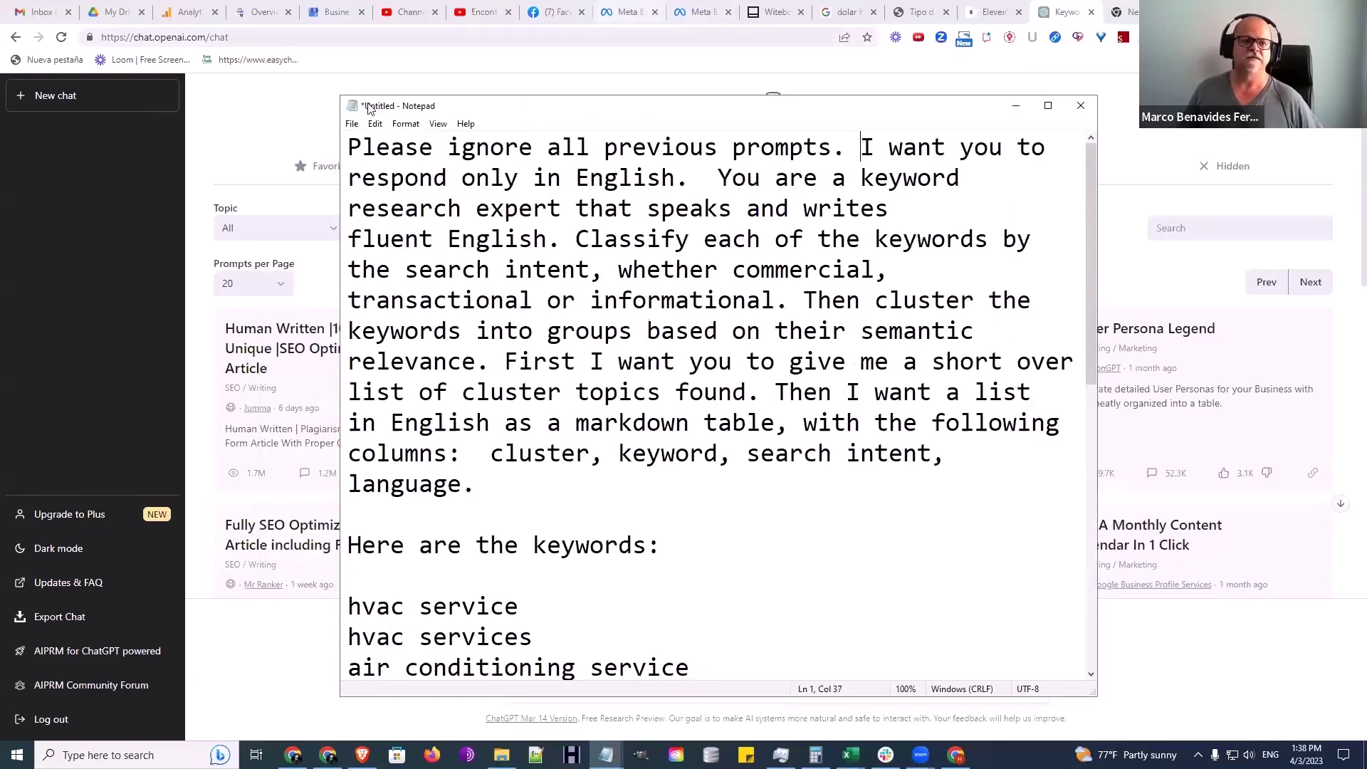
click(375, 123)
click(389, 142)
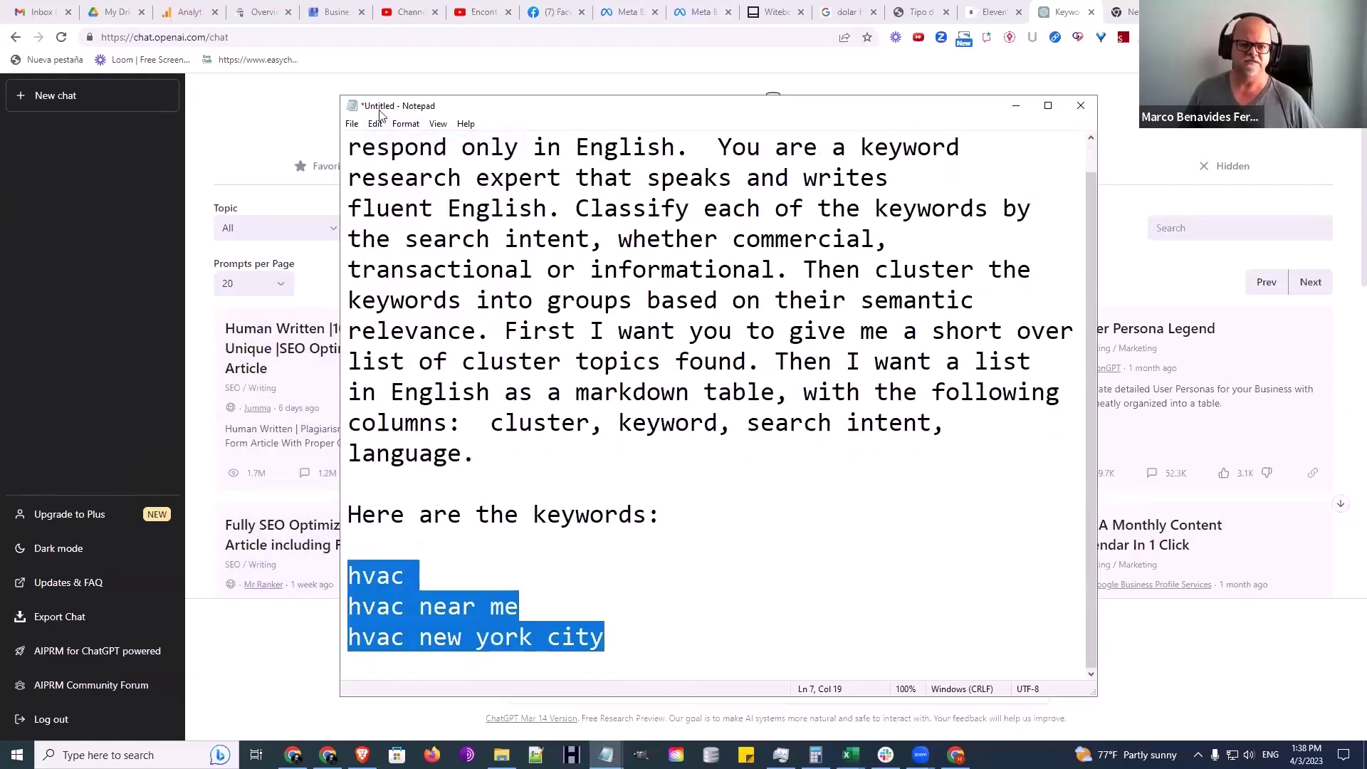
click(375, 123)
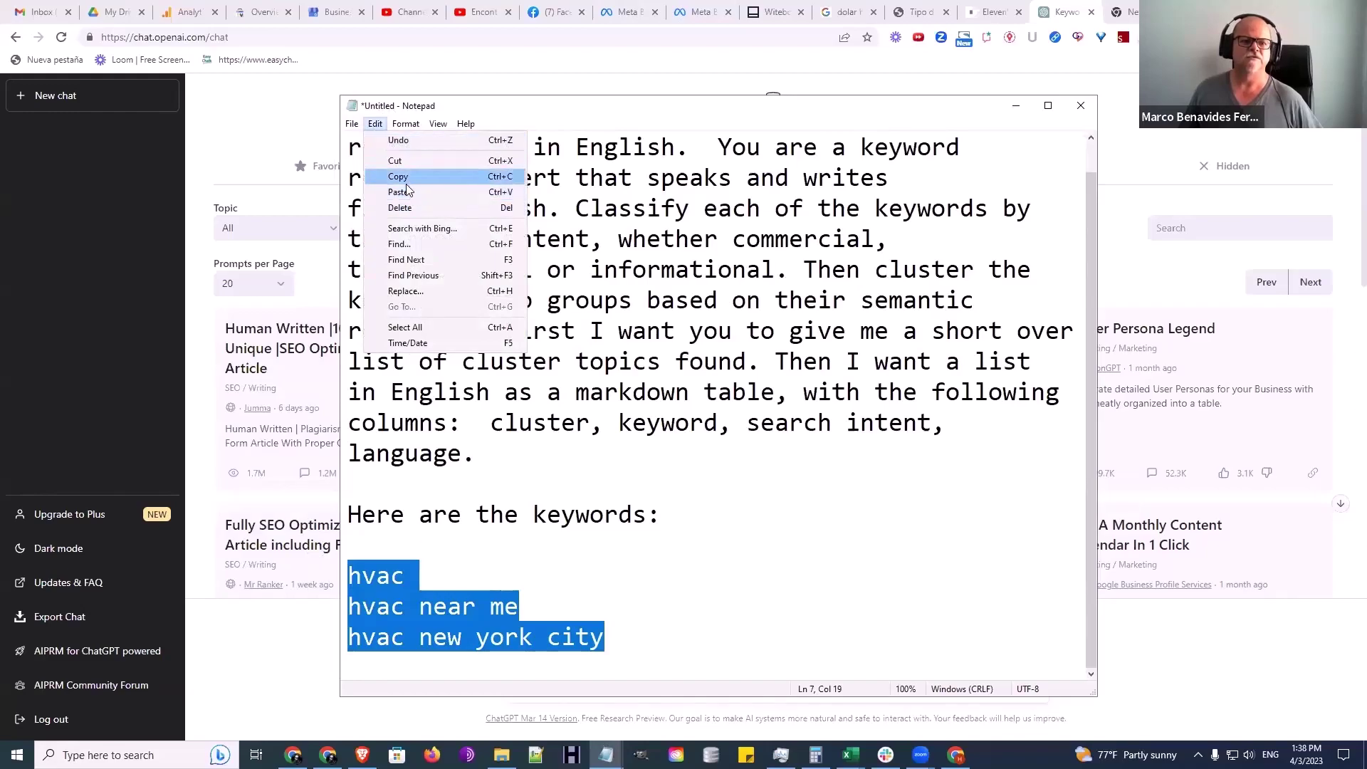
click(402, 140)
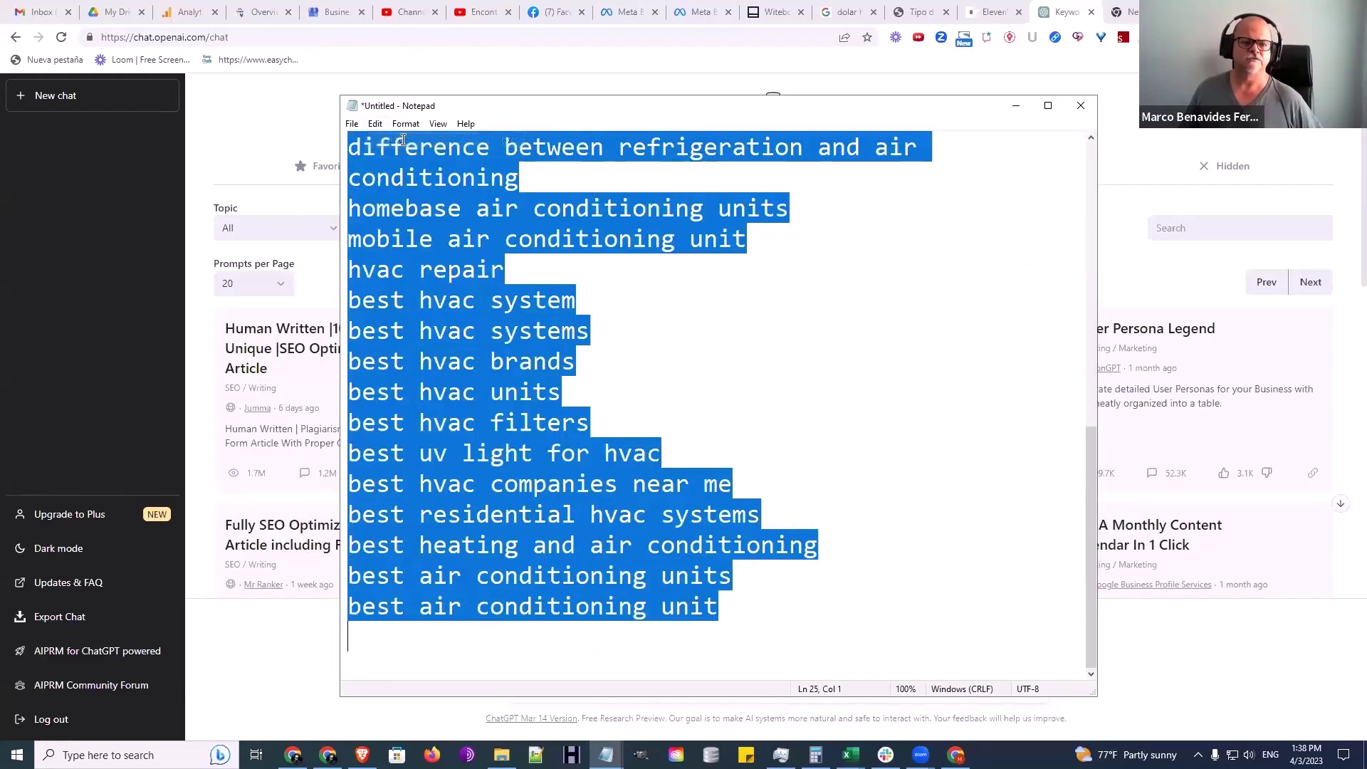
scroll(548, 171, up, 7)
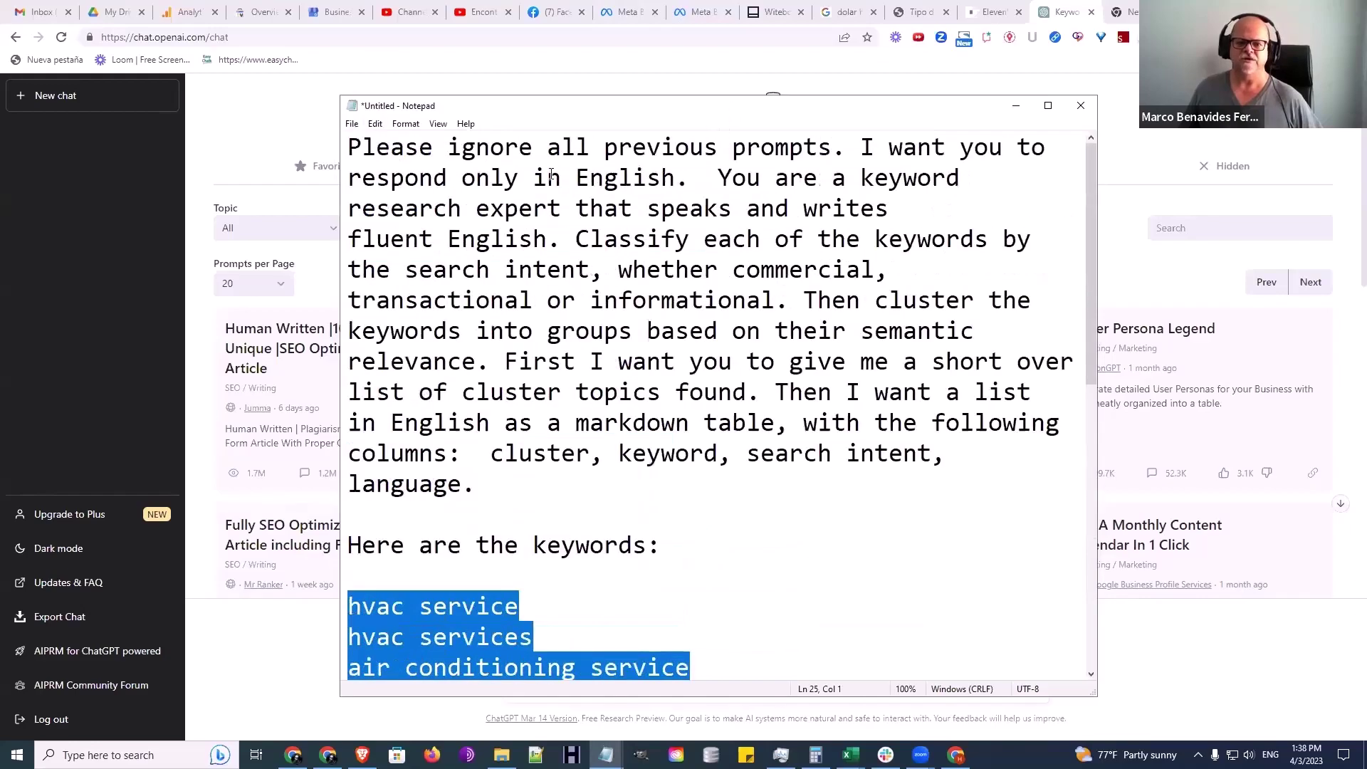
Wrap the word 'English' on line 2 in parentheses
click(575, 178)
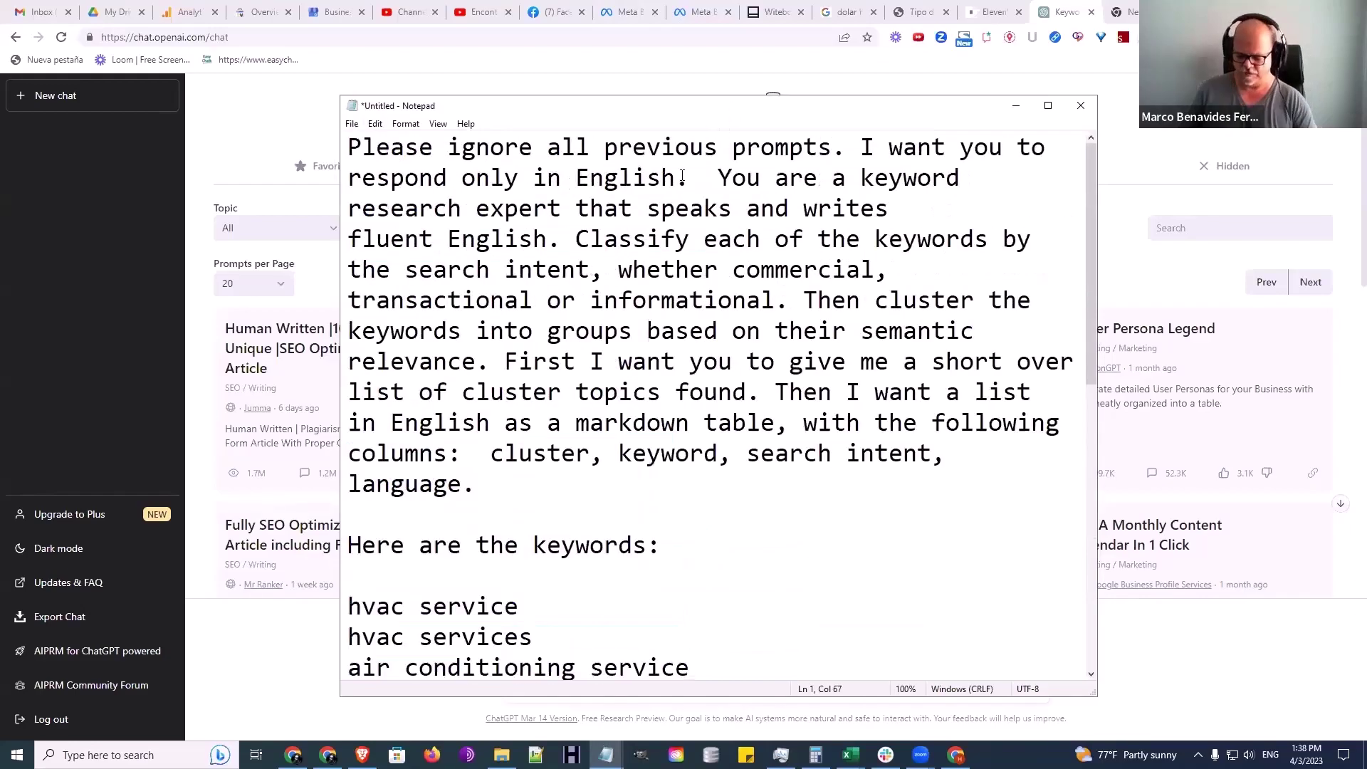
text(()
key(Right)
key(Right)
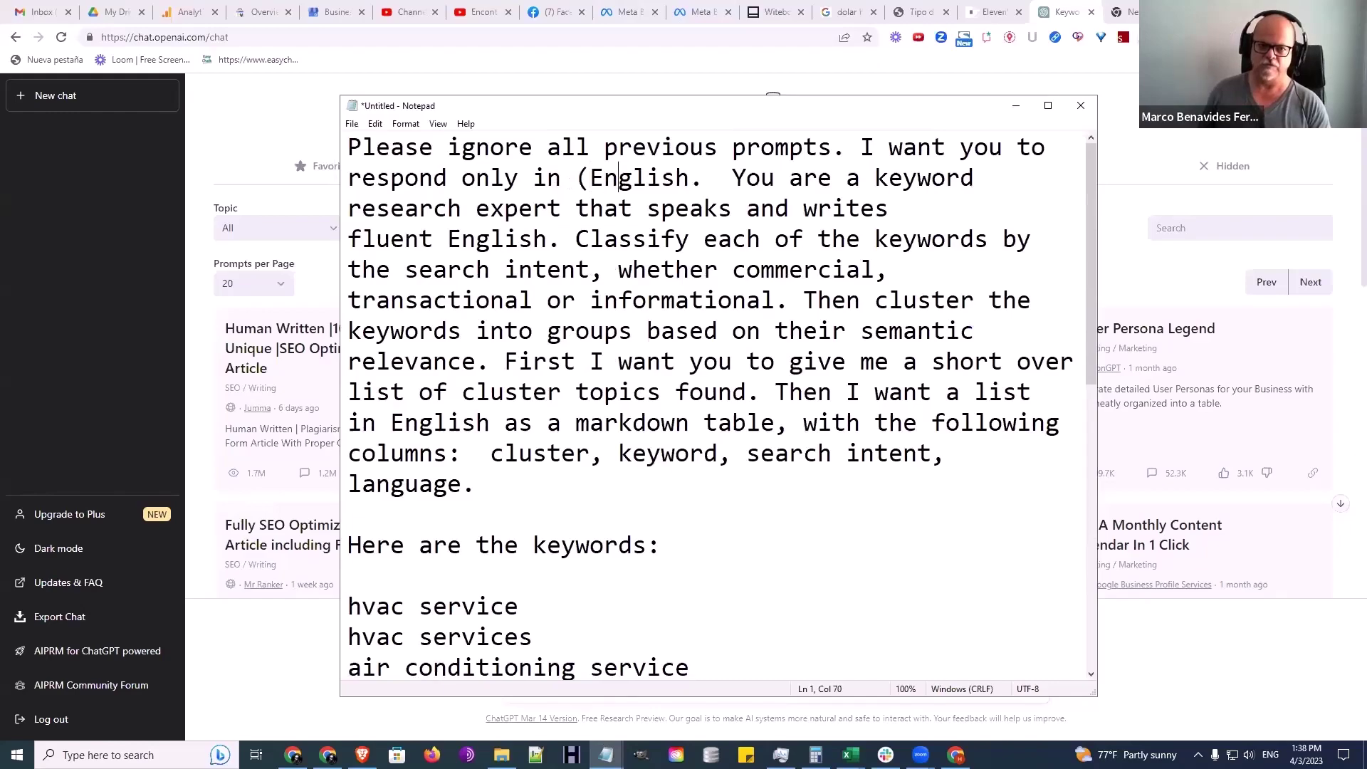
key(Right)
key(Right)
key(Right)
key(Right)
key(Right)
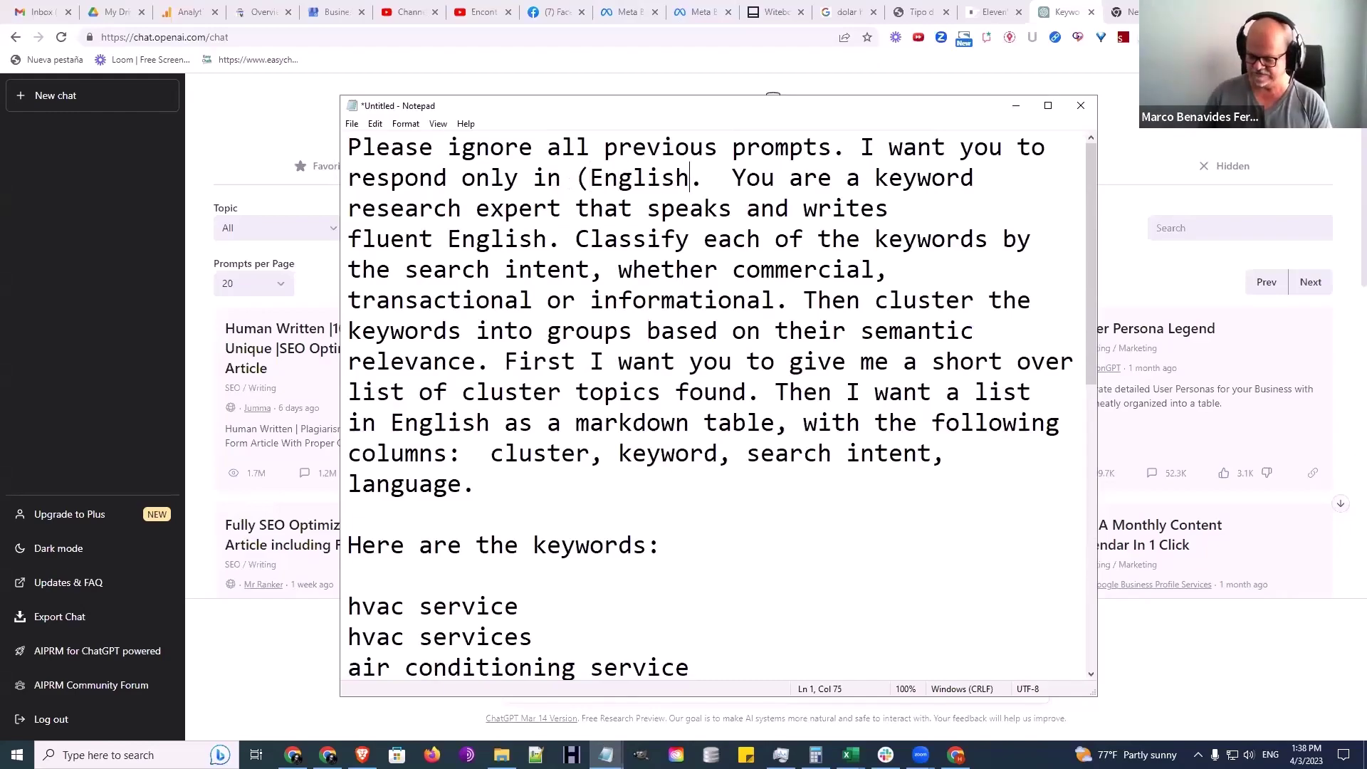
text())
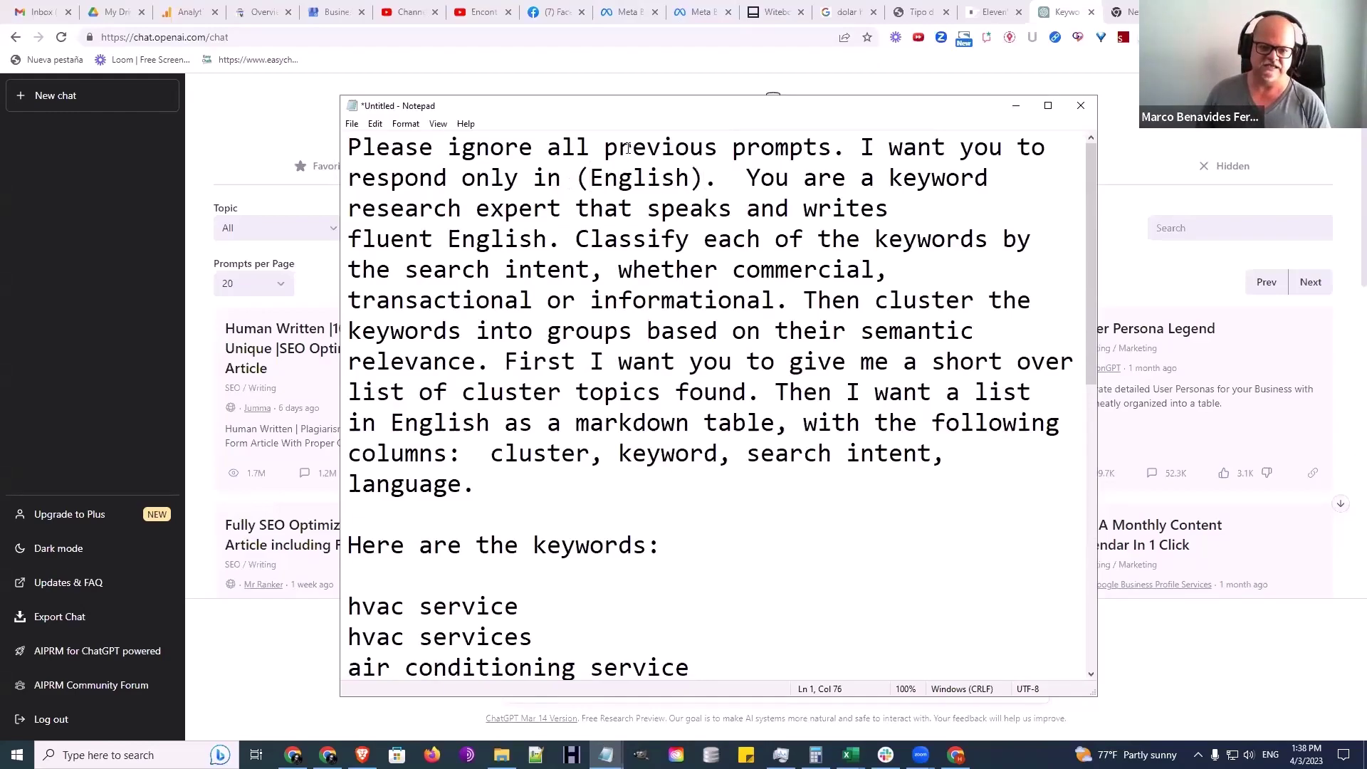
Replace the bracketed 'English' with 'Your Ouput Language', fixing typos along the way
click(696, 173)
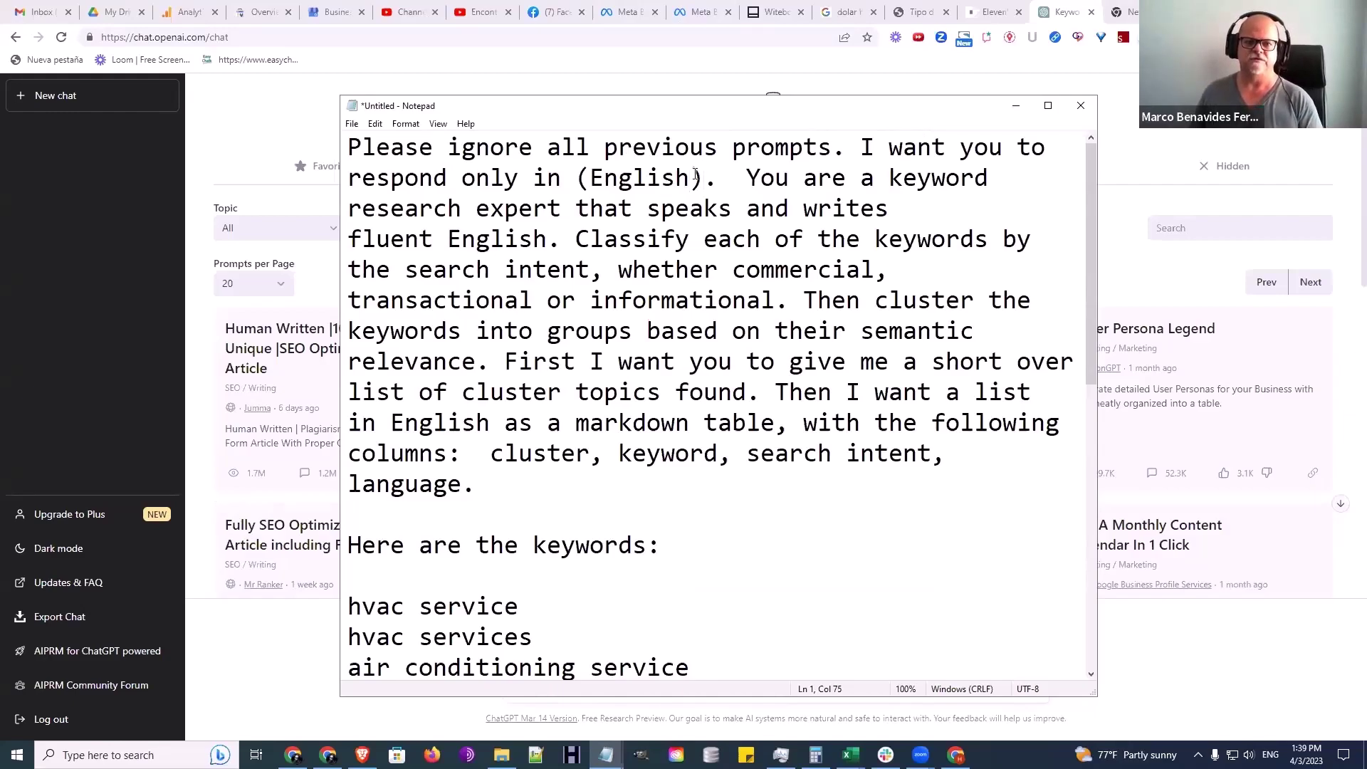
drag(695, 178, 589, 177)
text(Y)
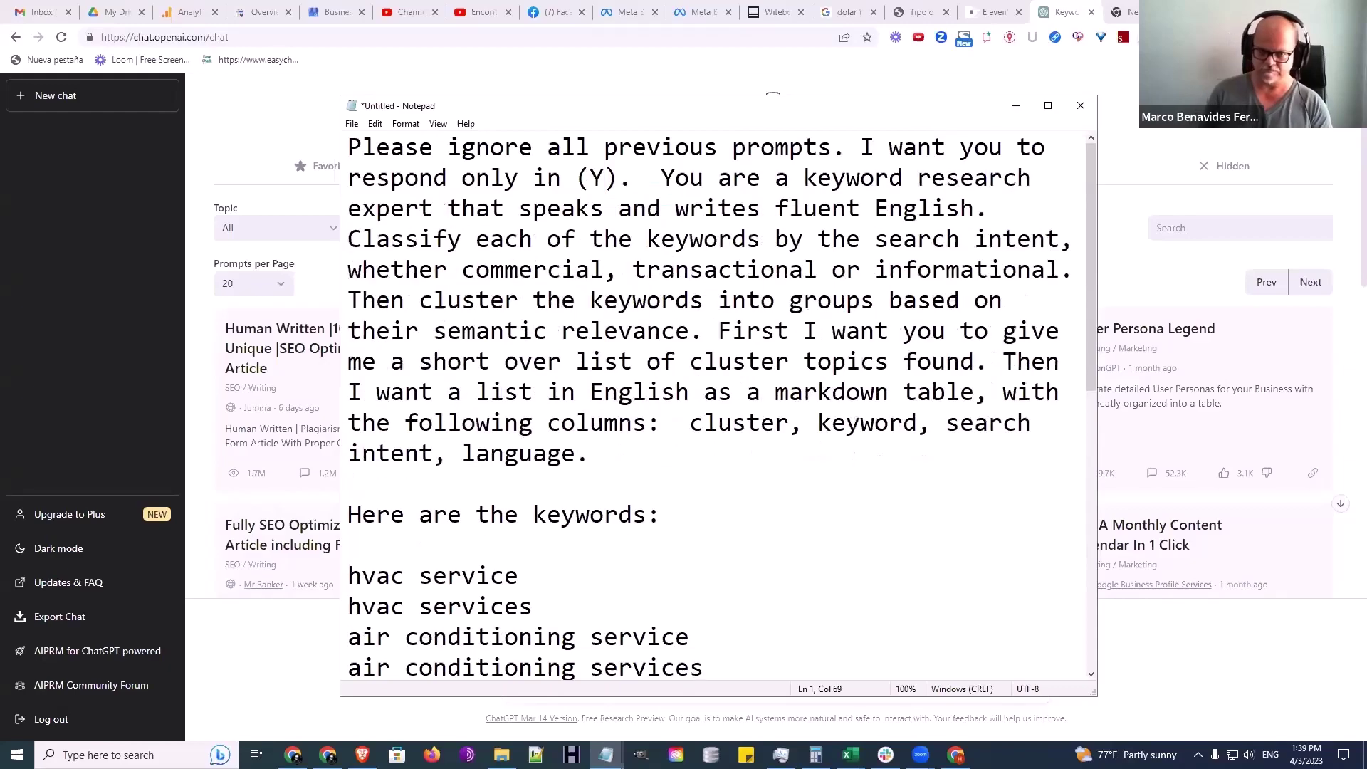
text(ou La)
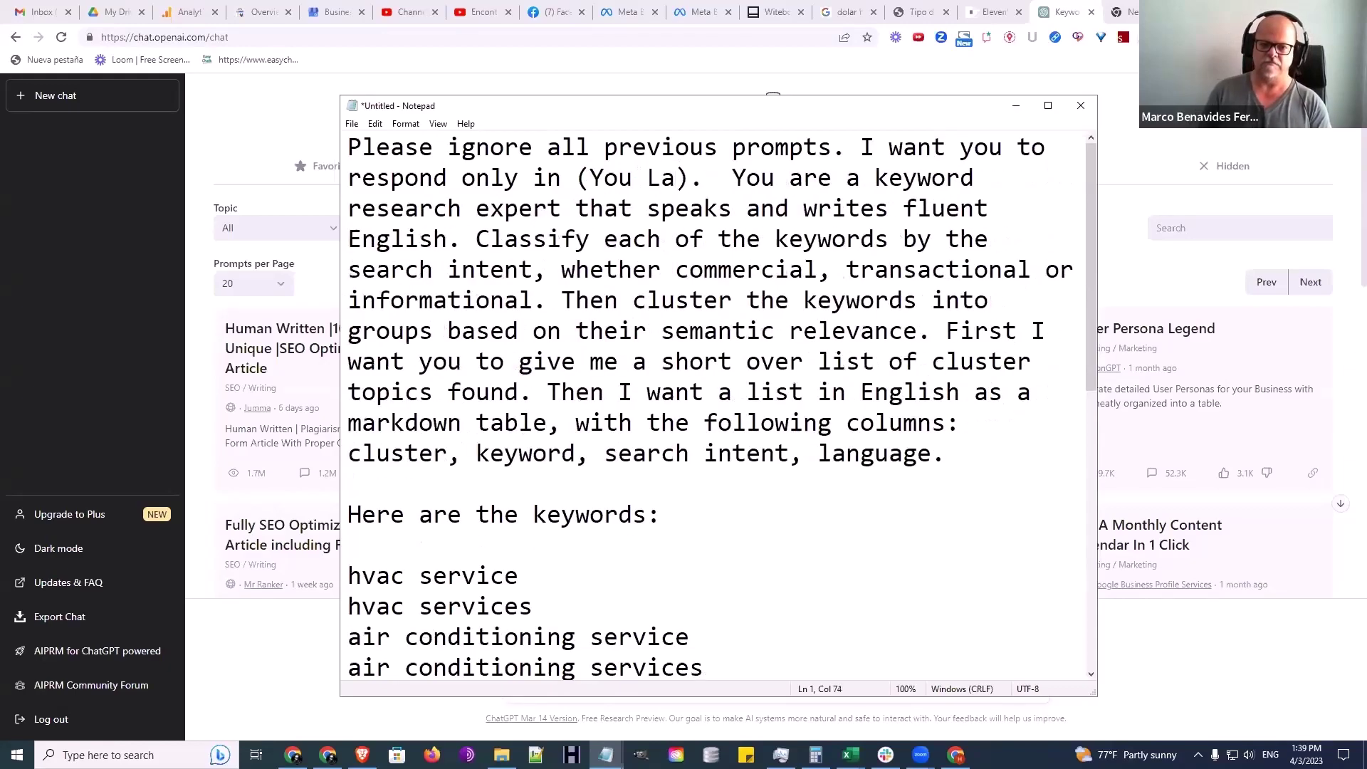
key(BackSpace)
key(BackSpace)
key(BackSpace)
key(BackSpace)
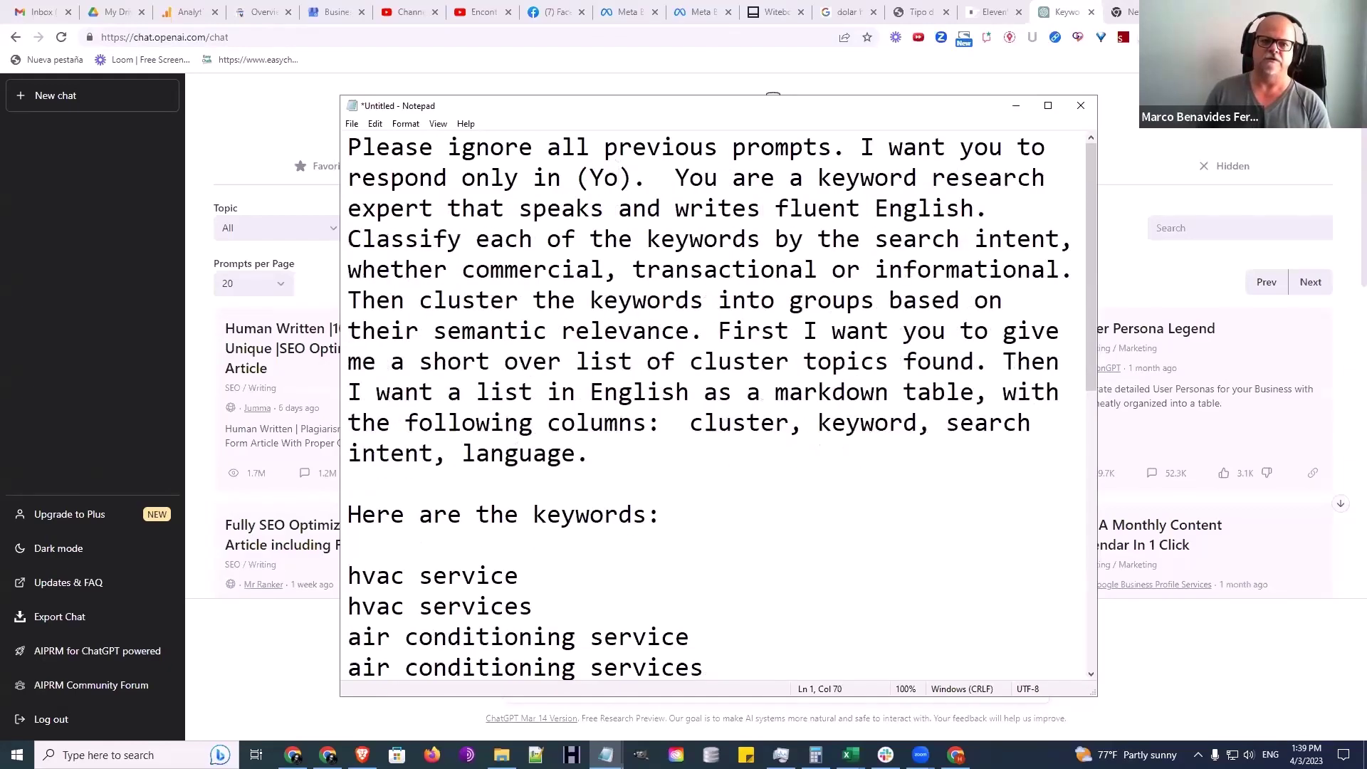
text(ur OU)
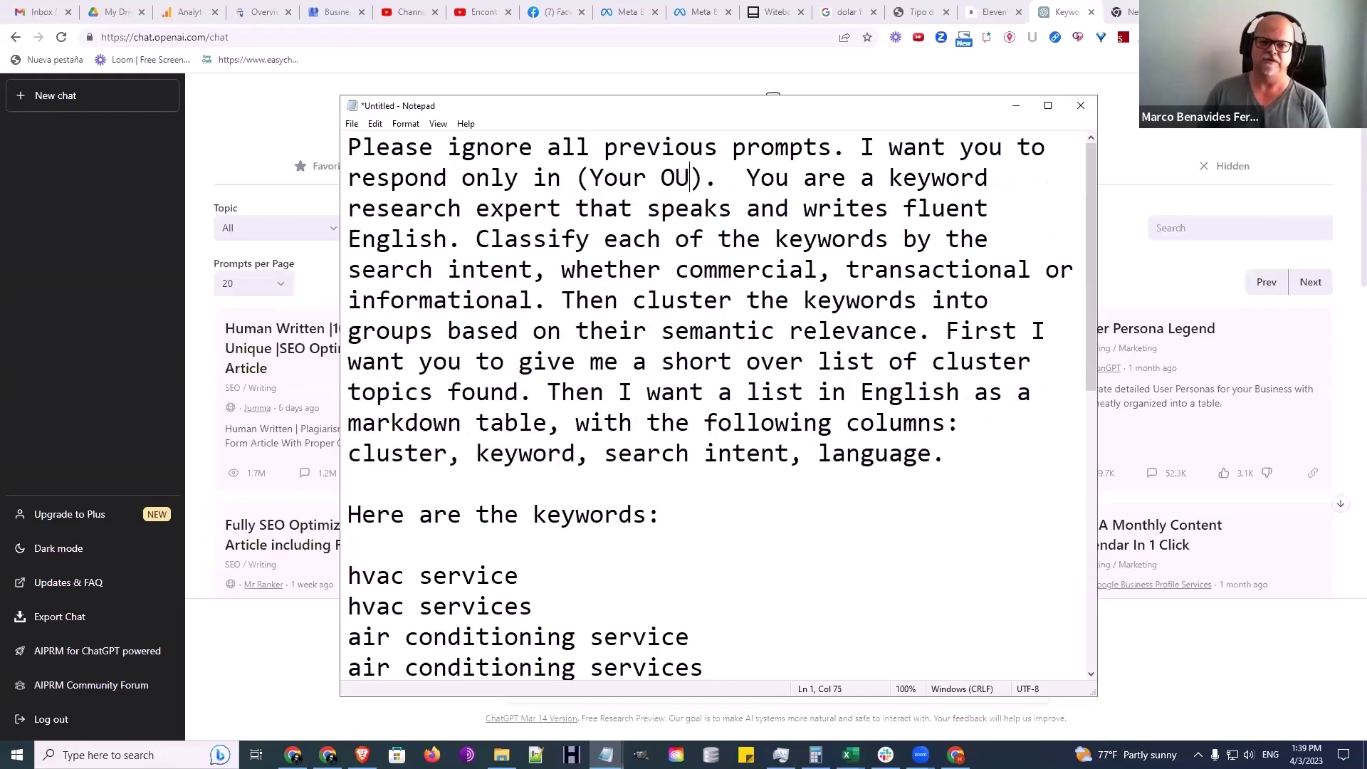
key(BackSpace)
text(uput Lan)
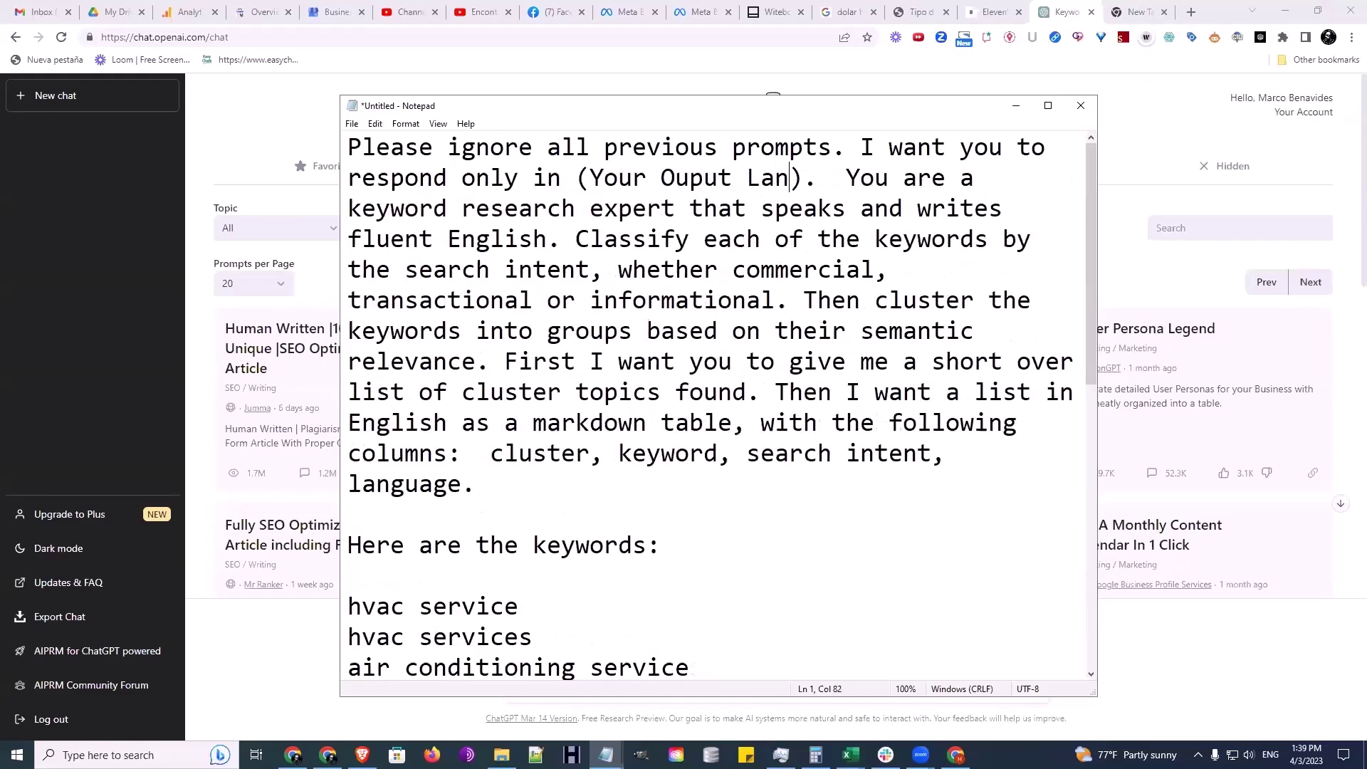
text(gua).  You are)
key(BackSpace)
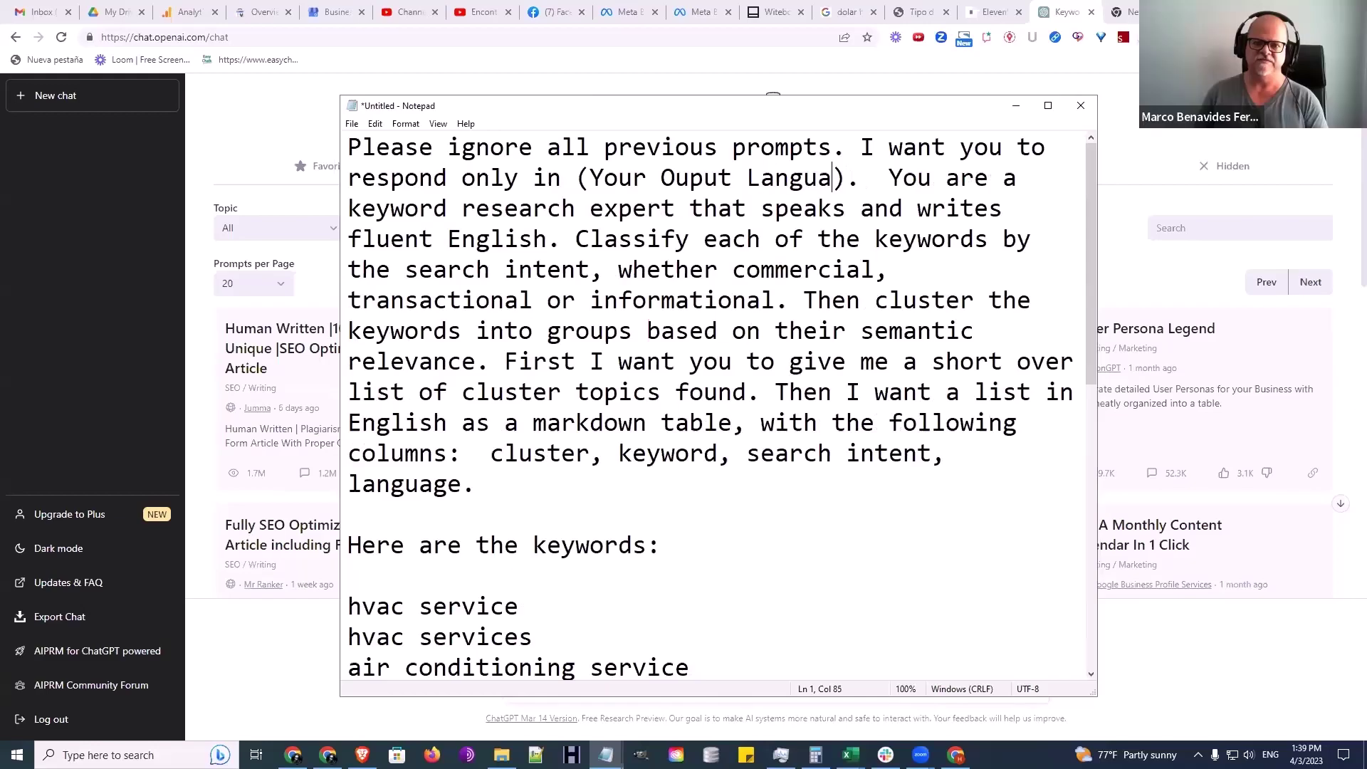
text(ge)
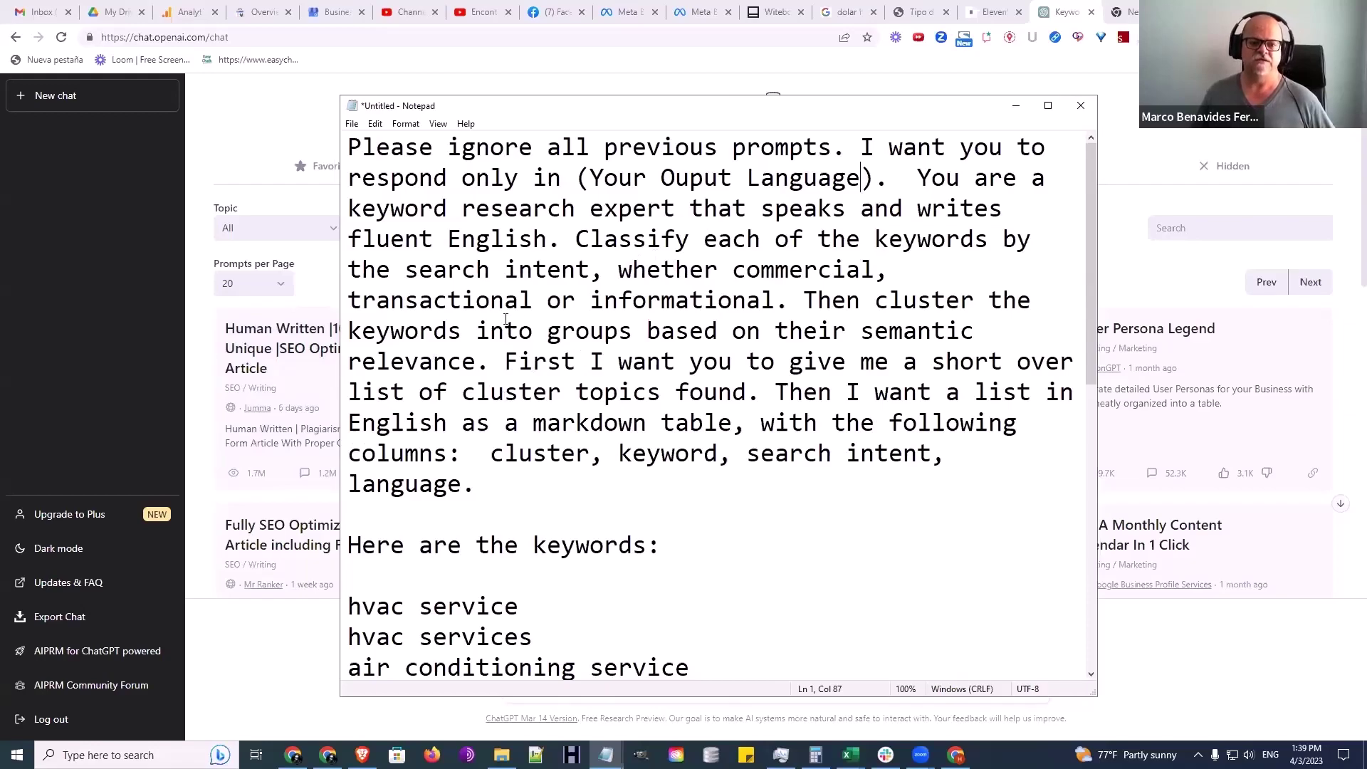
scroll(506, 318, down, 4)
scroll(513, 292, up, 4)
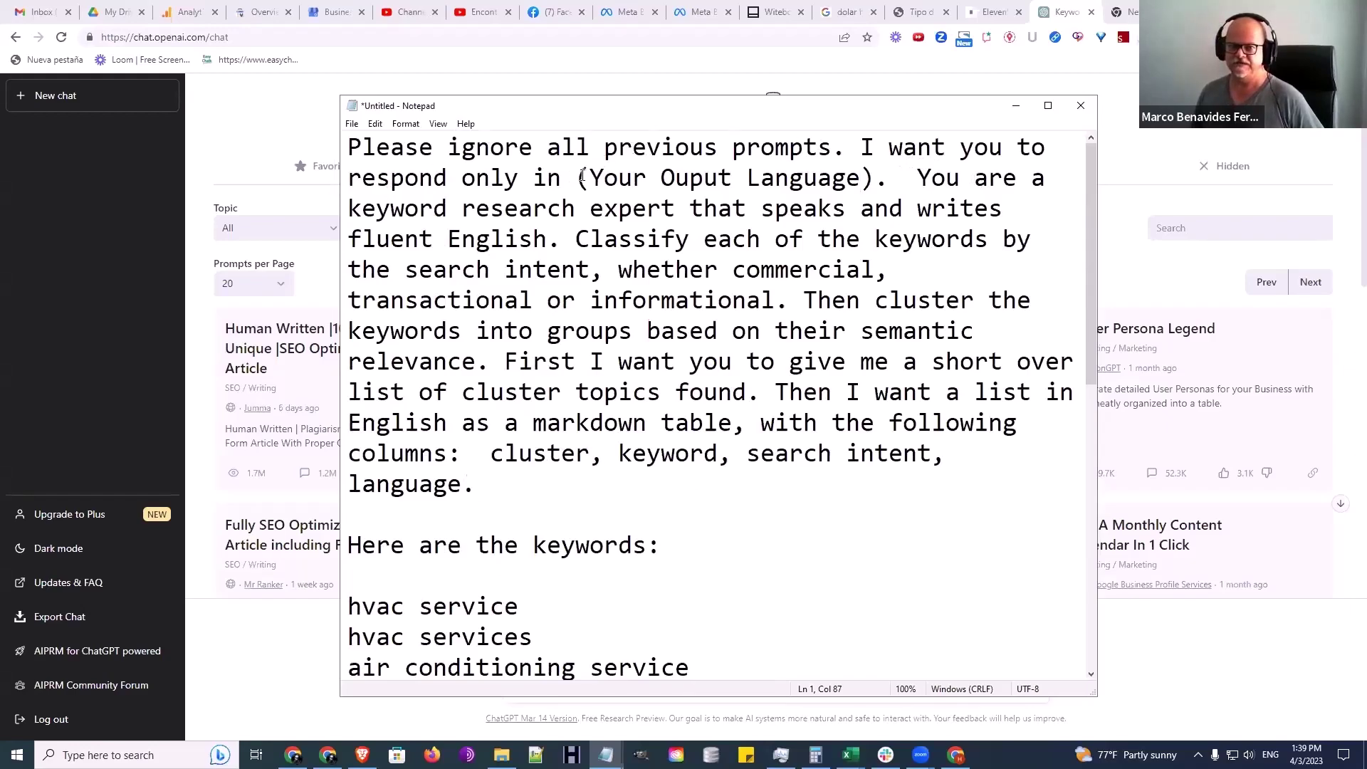
Copy the '(Your Ouput Language)' placeholder from line 2
drag(577, 177, 876, 178)
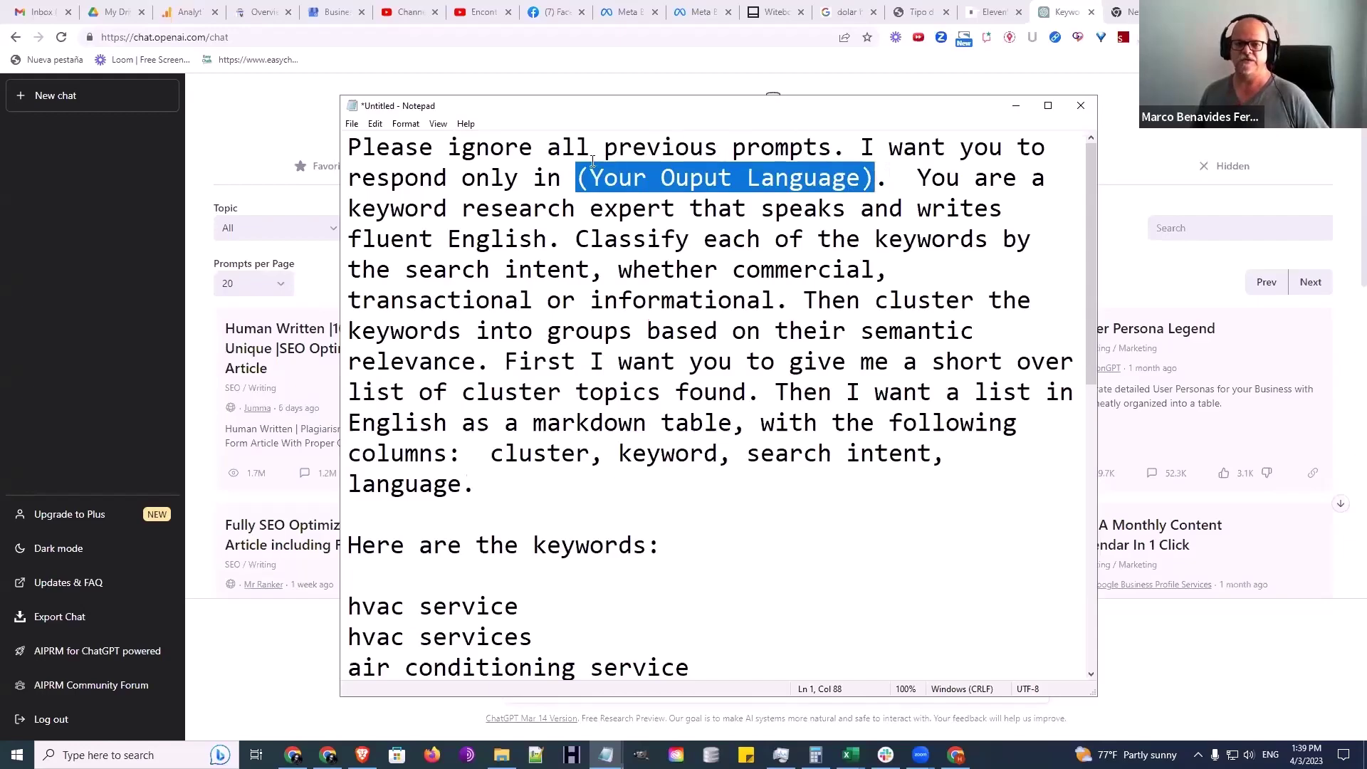
drag(578, 177, 872, 180)
right_click(869, 180)
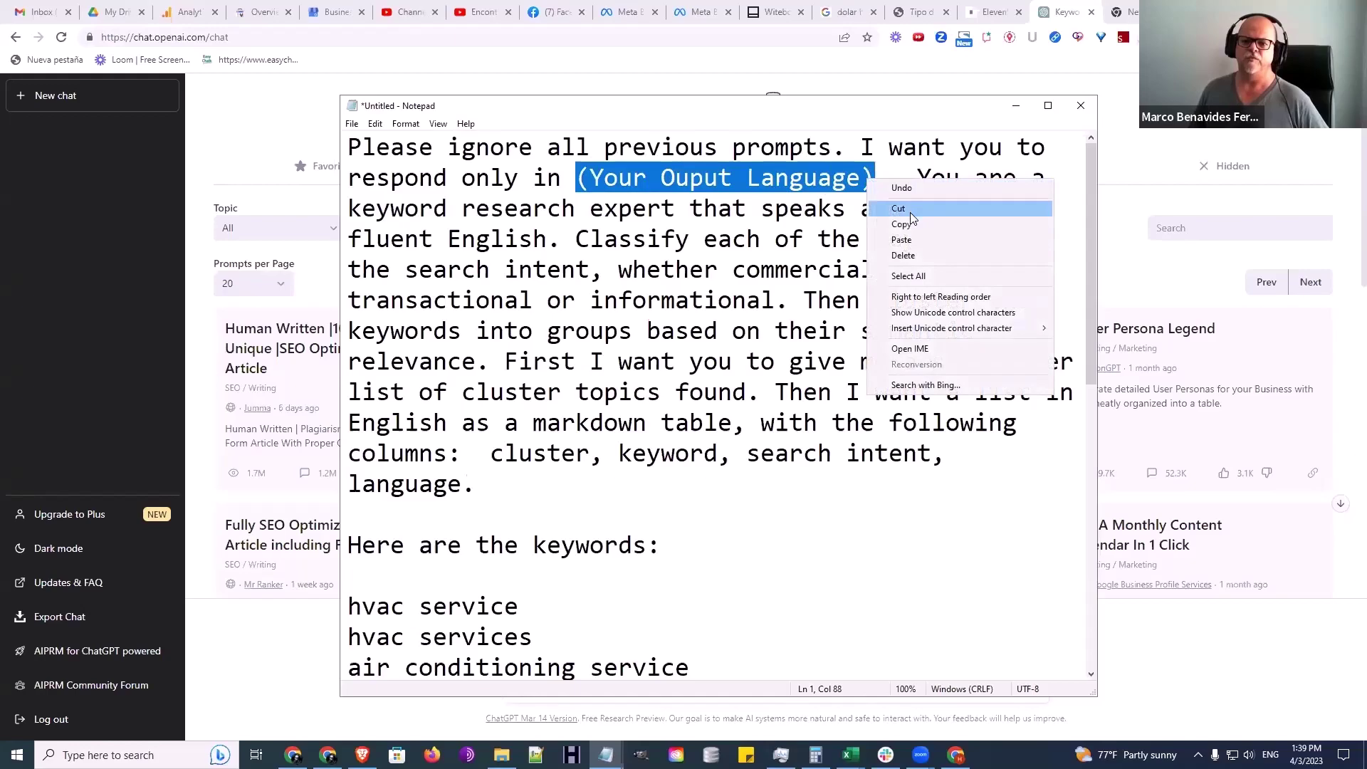
click(903, 225)
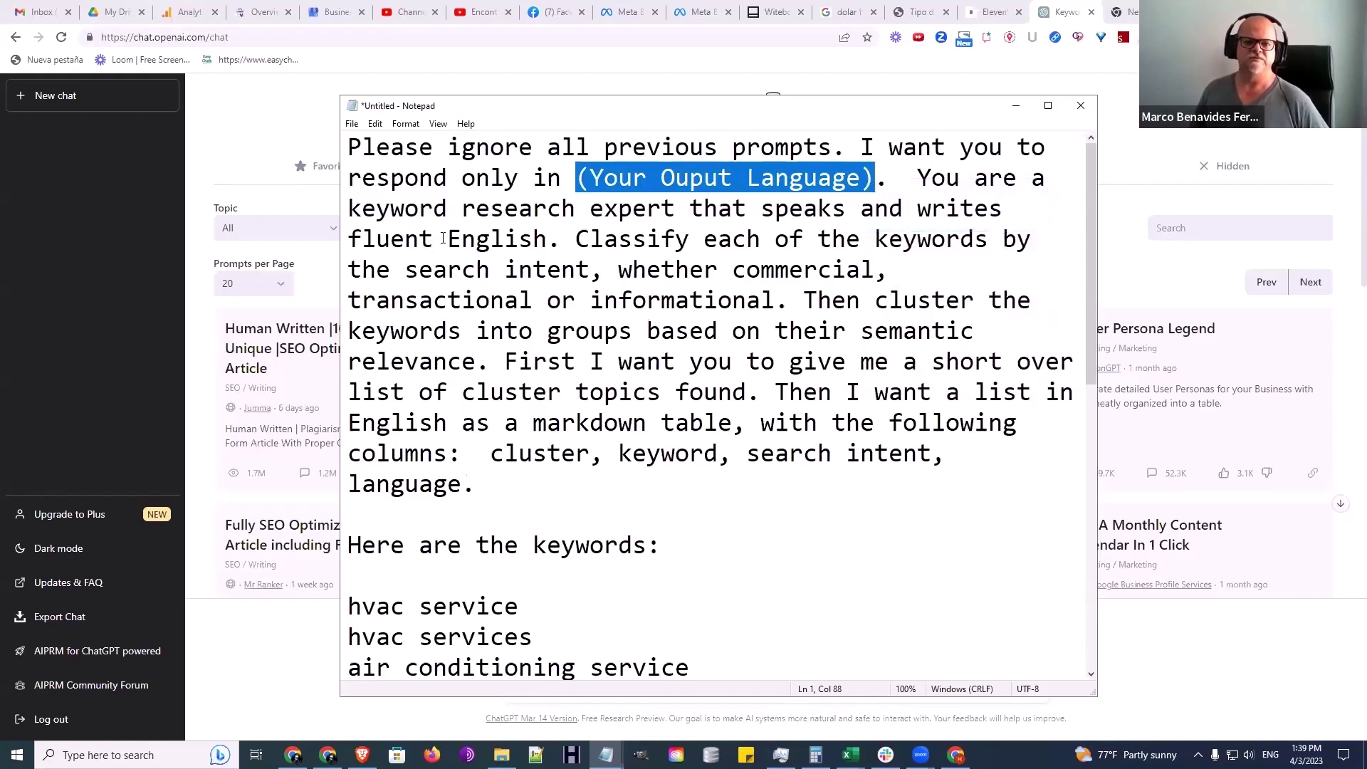
Paste the placeholder over 'English' after 'fluent' and in the markdown table sentence
drag(446, 238, 548, 239)
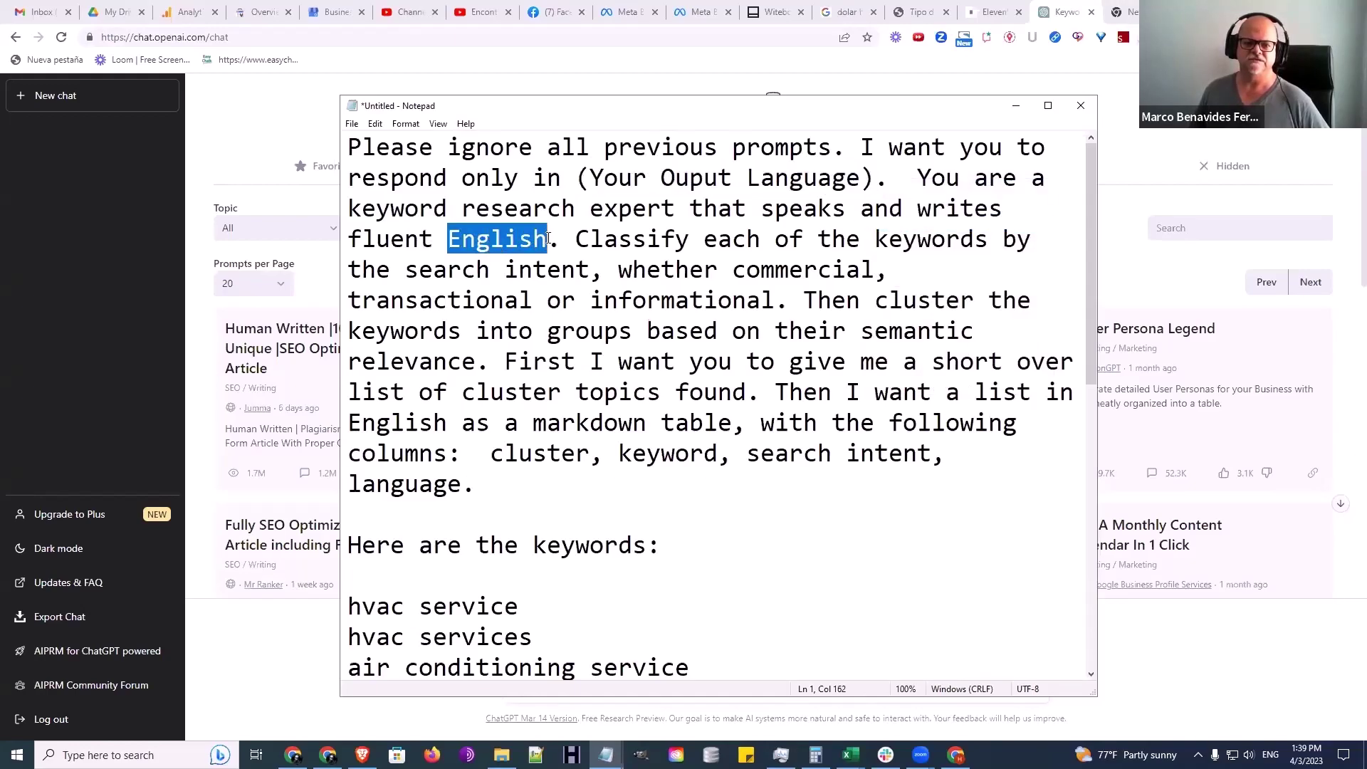
key(ctrl+v)
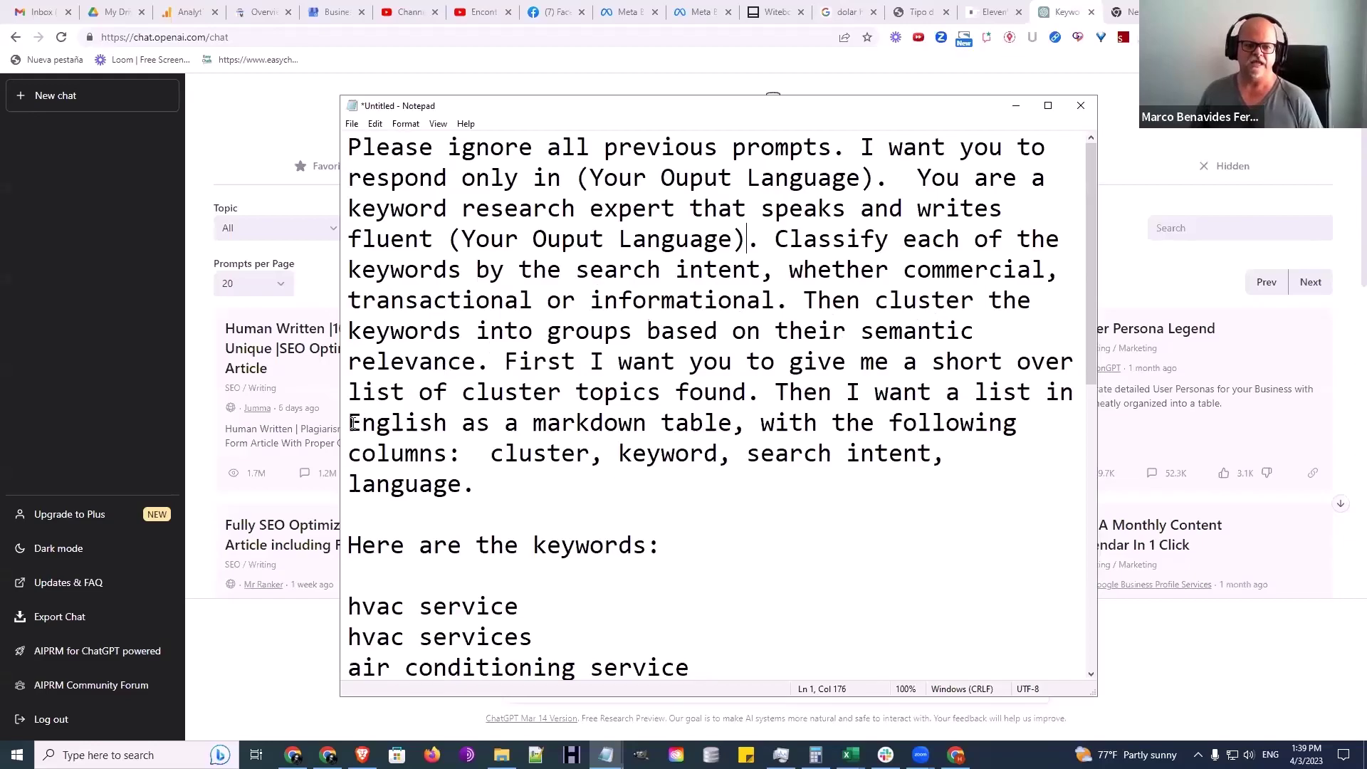
drag(348, 423, 446, 421)
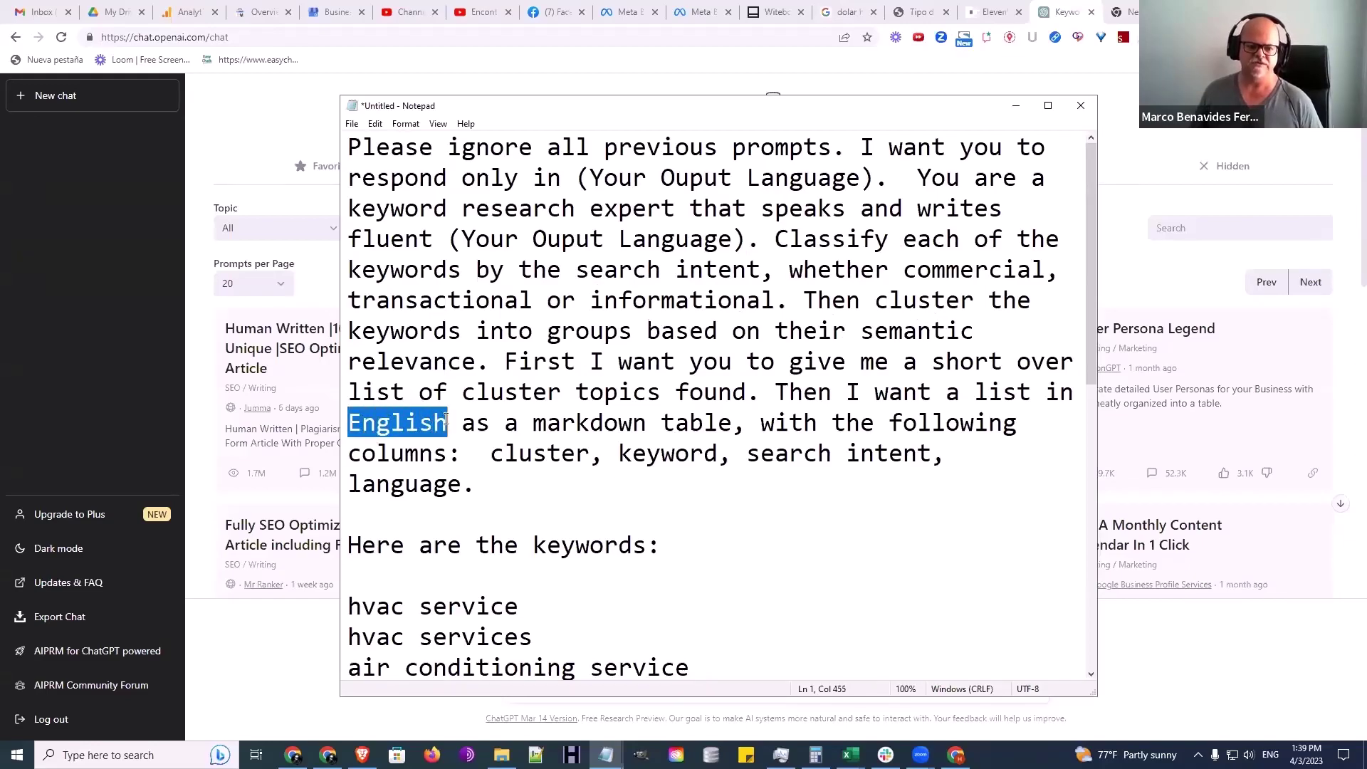
key(ctrl+v)
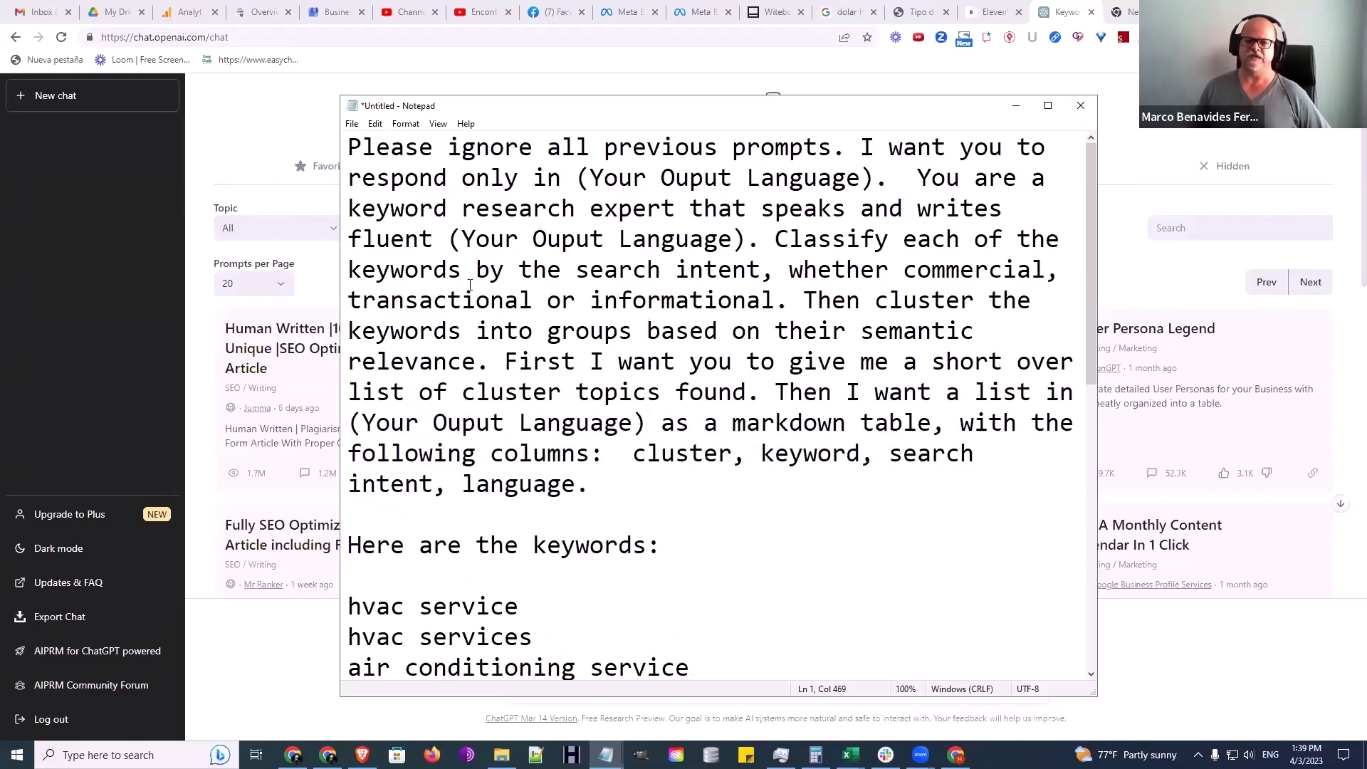
Break the opening line so 'Please ignore all previous prompts.' stands alone as line 1
click(853, 146)
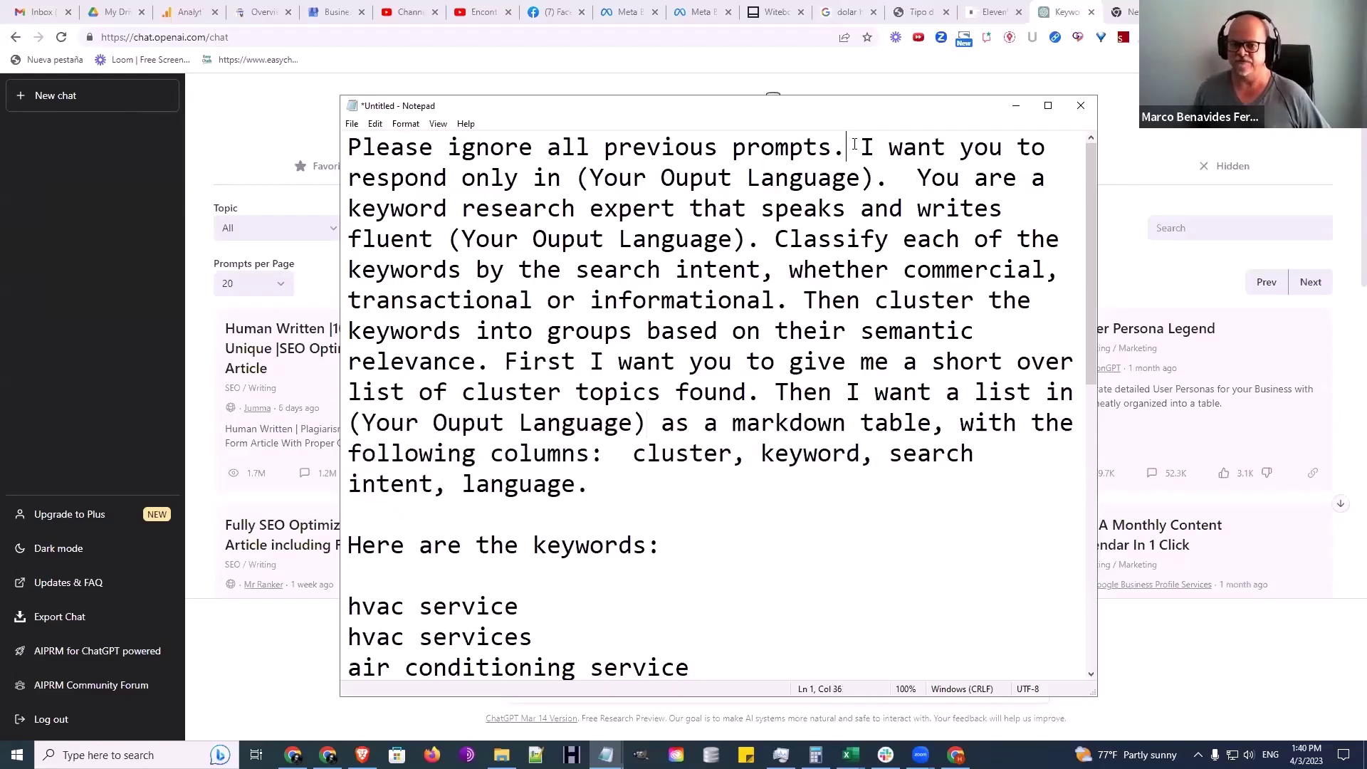
click(857, 146)
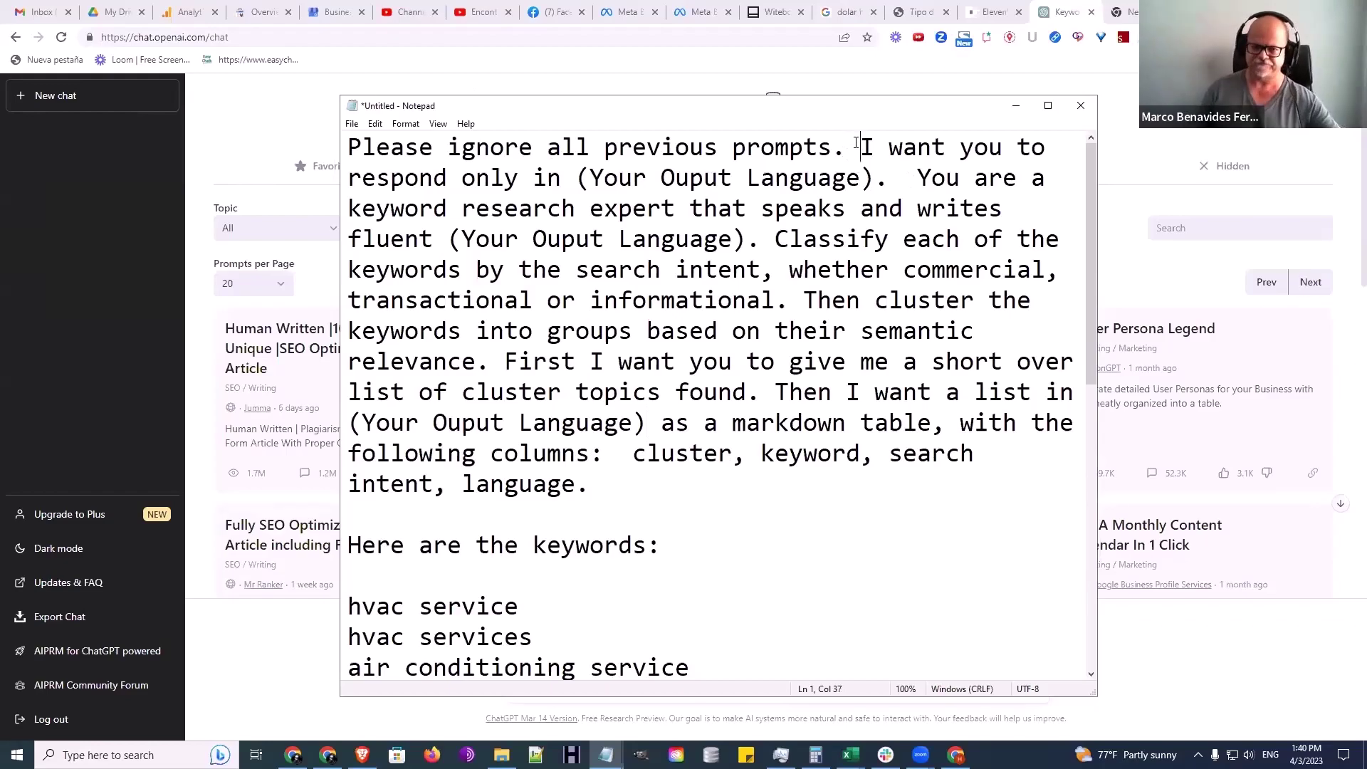
key(Return)
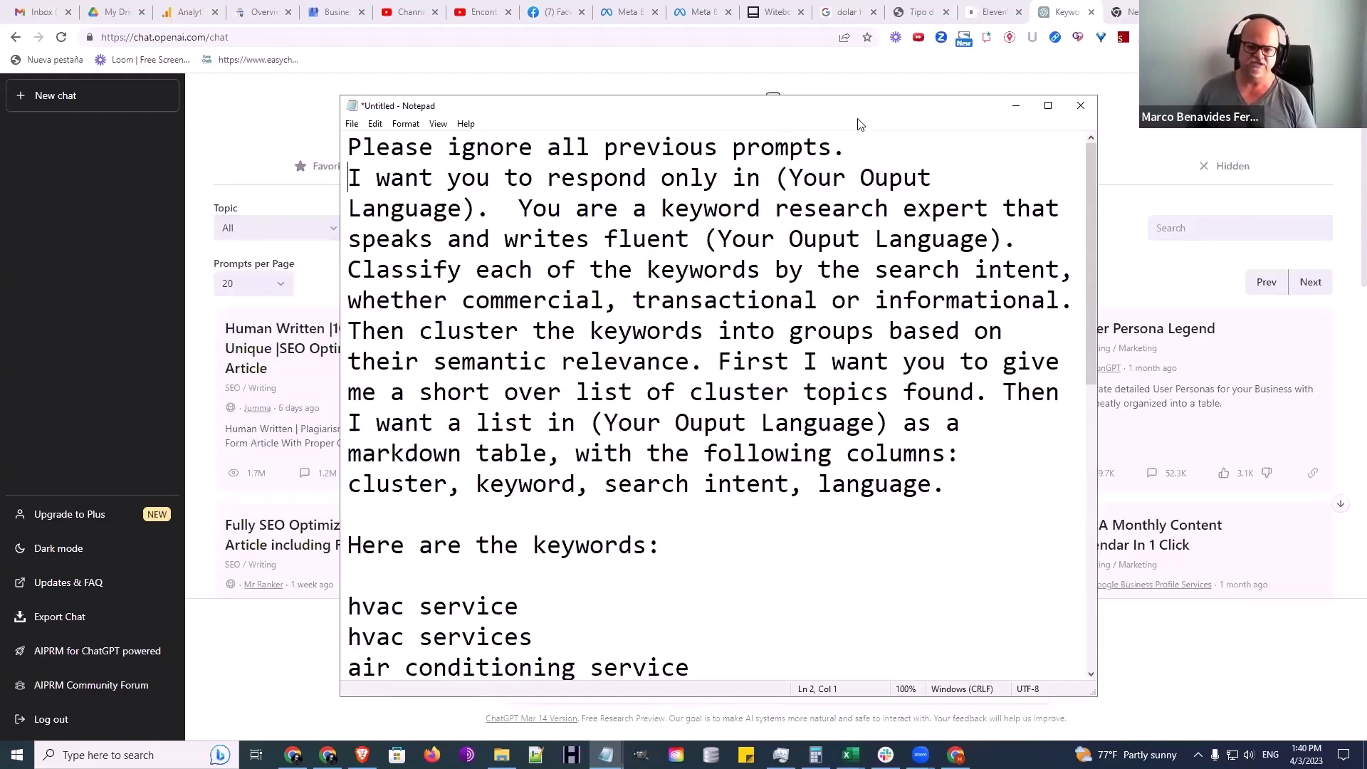
click(860, 146)
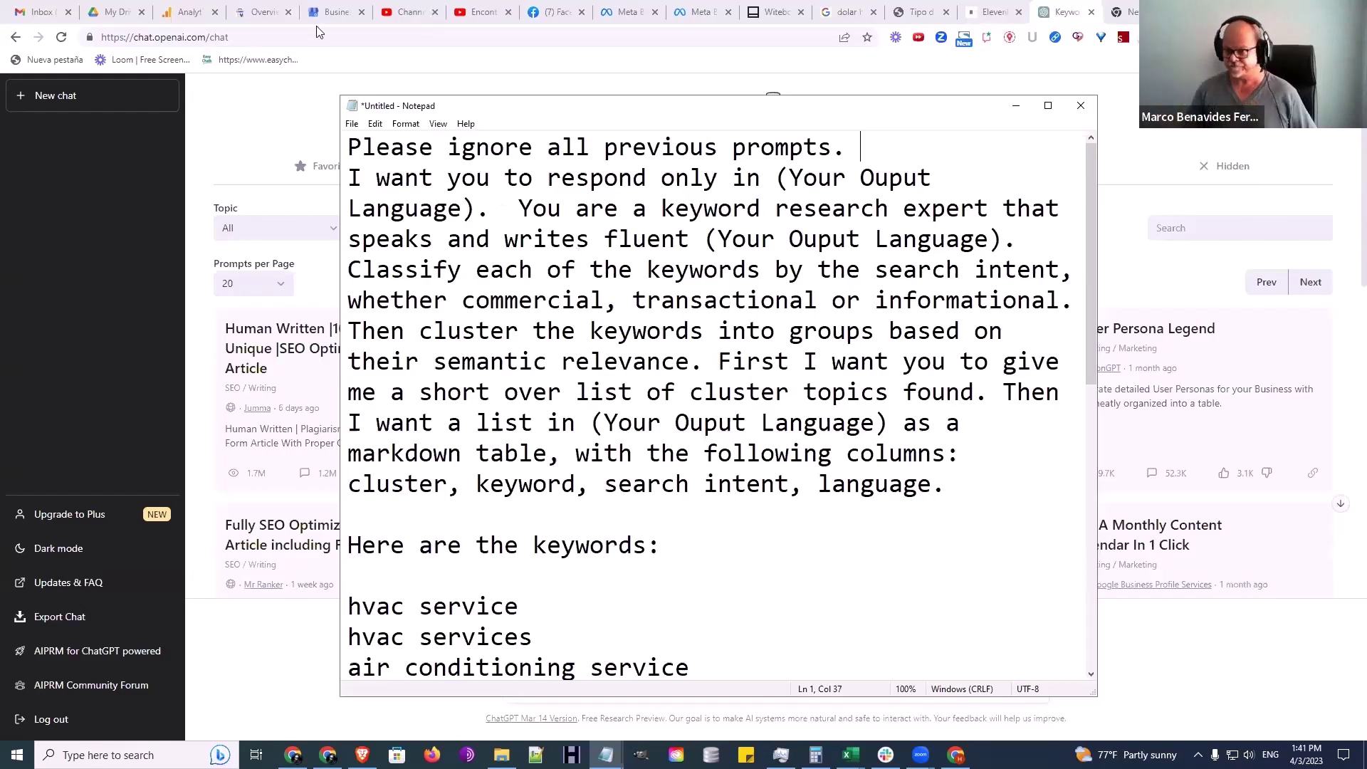
click(348, 172)
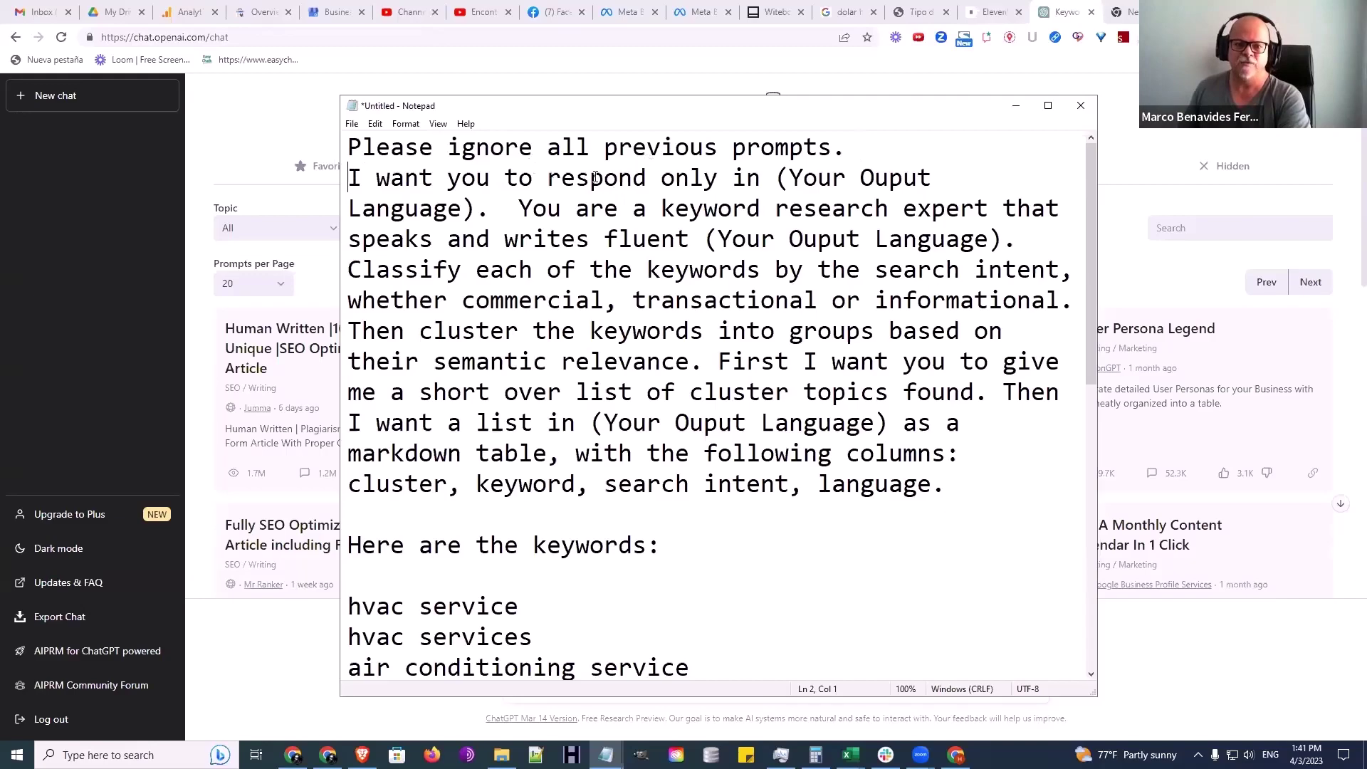
Use Replace All to change every '(Your Ouput Language)' back to 'English'
click(376, 125)
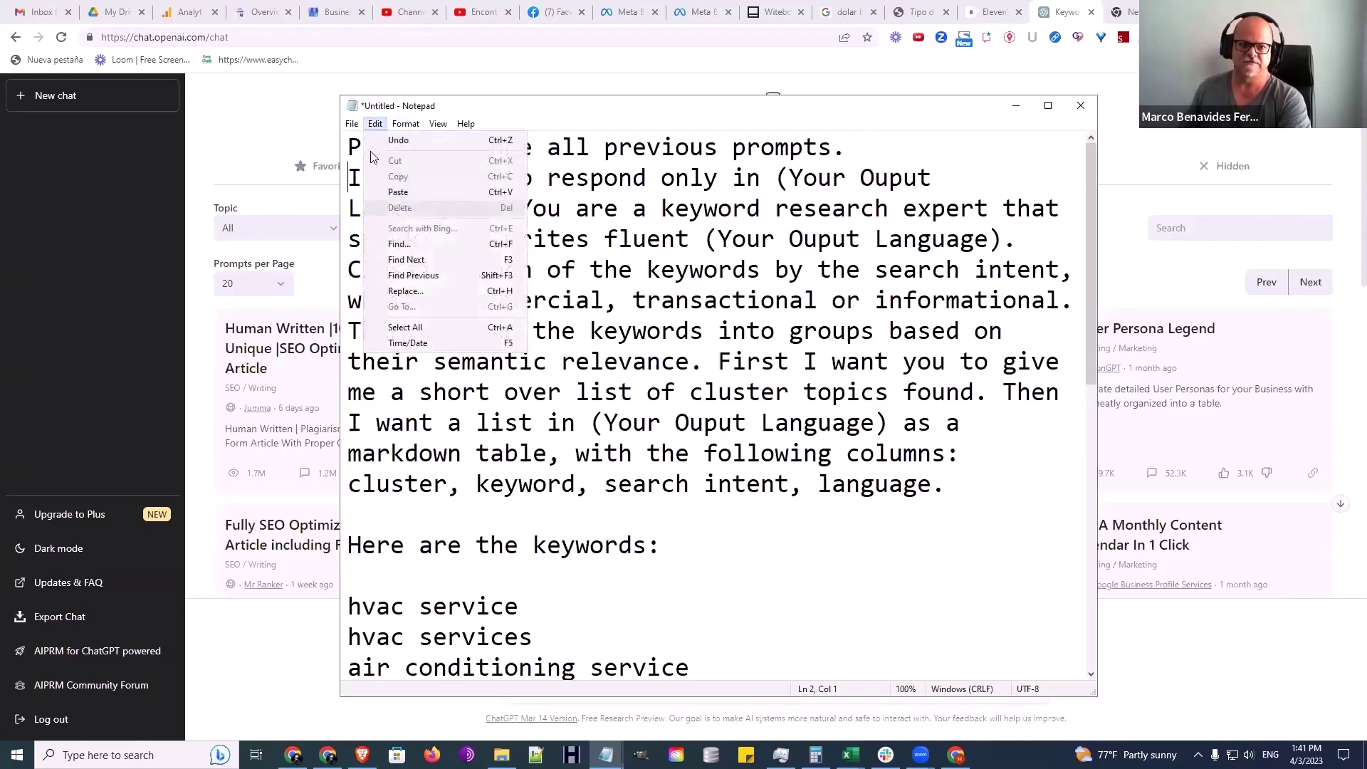
click(405, 291)
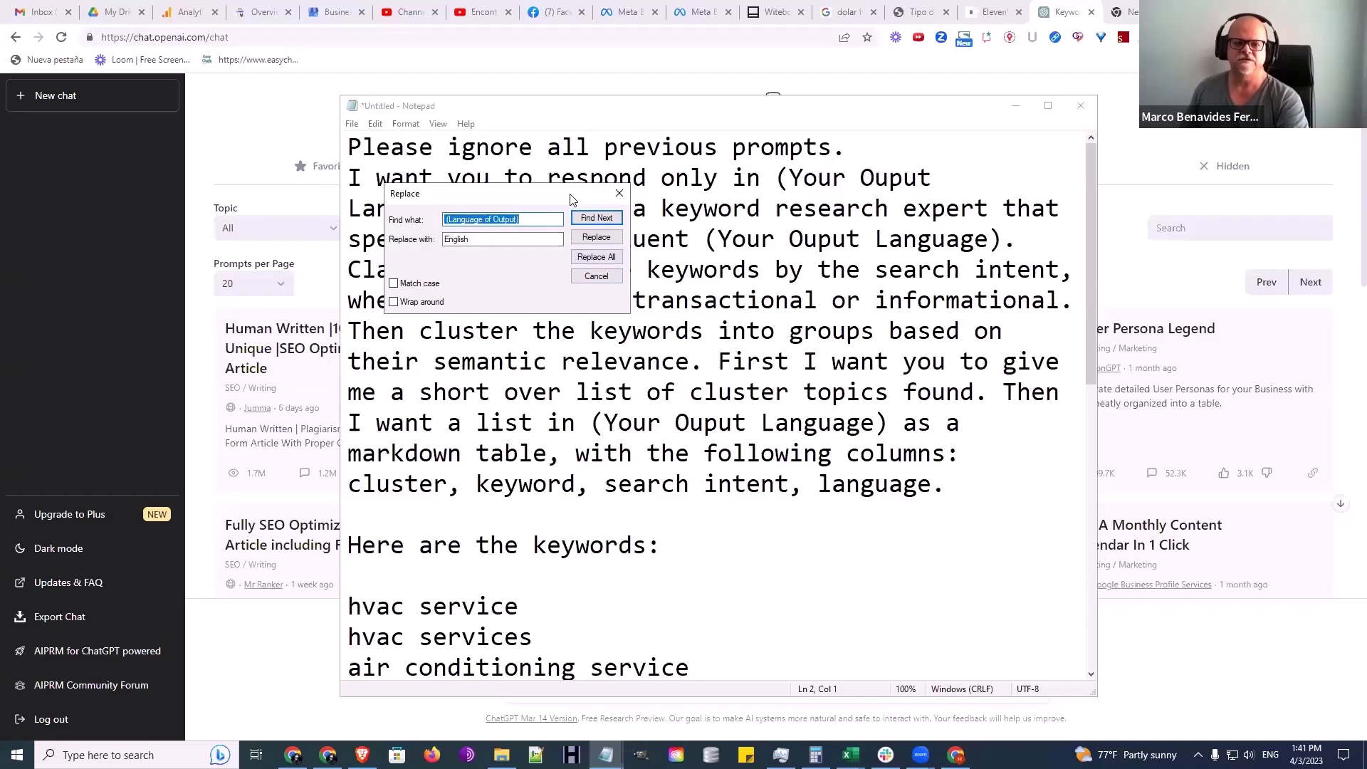
drag(574, 195, 574, 213)
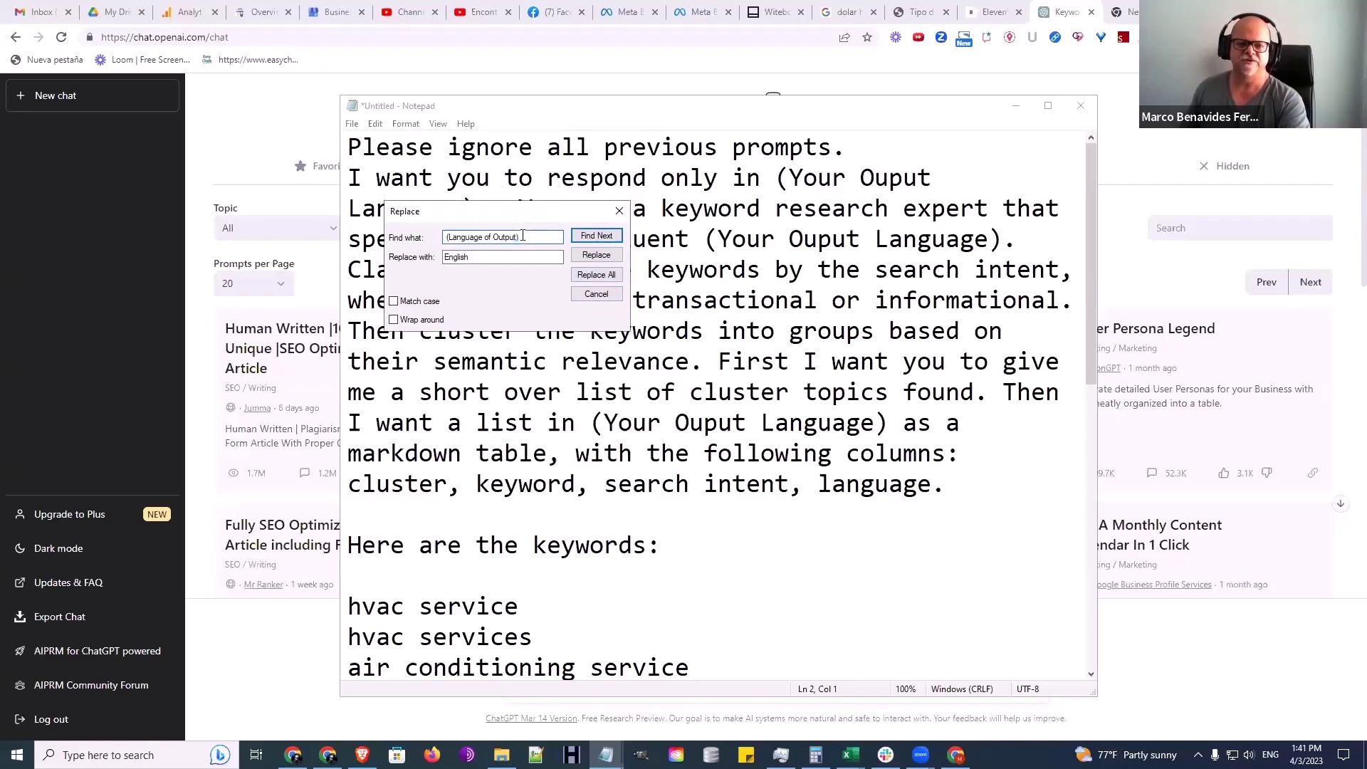
drag(522, 237, 443, 239)
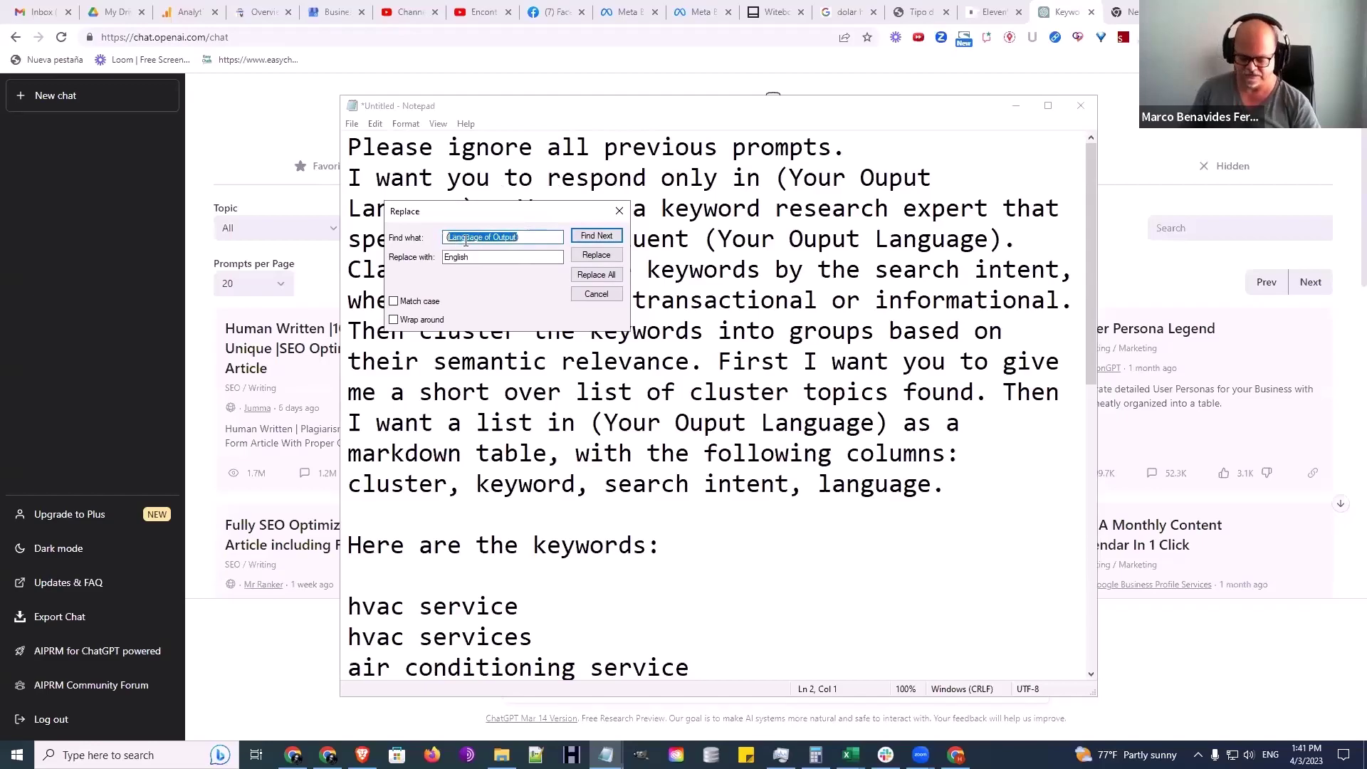
text((Your Ouput Language))
key(Return)
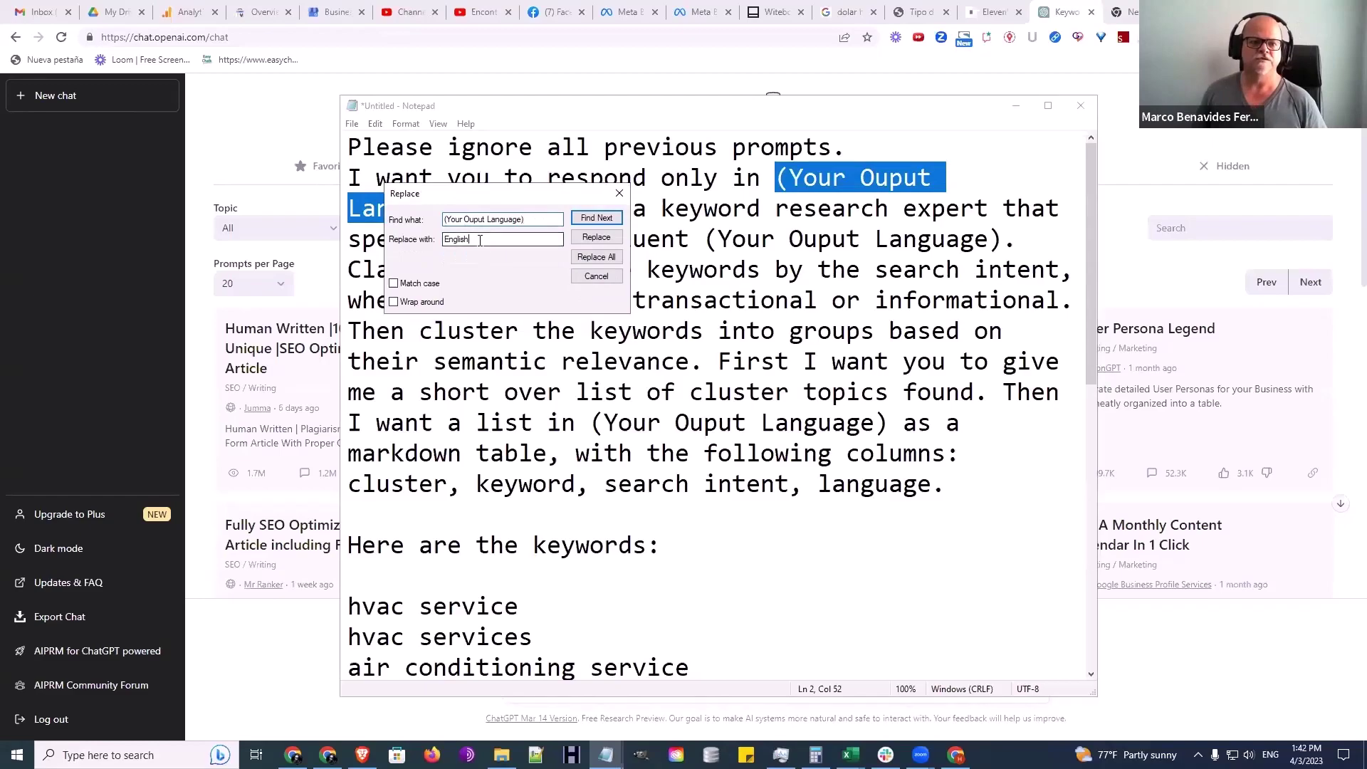
click(596, 257)
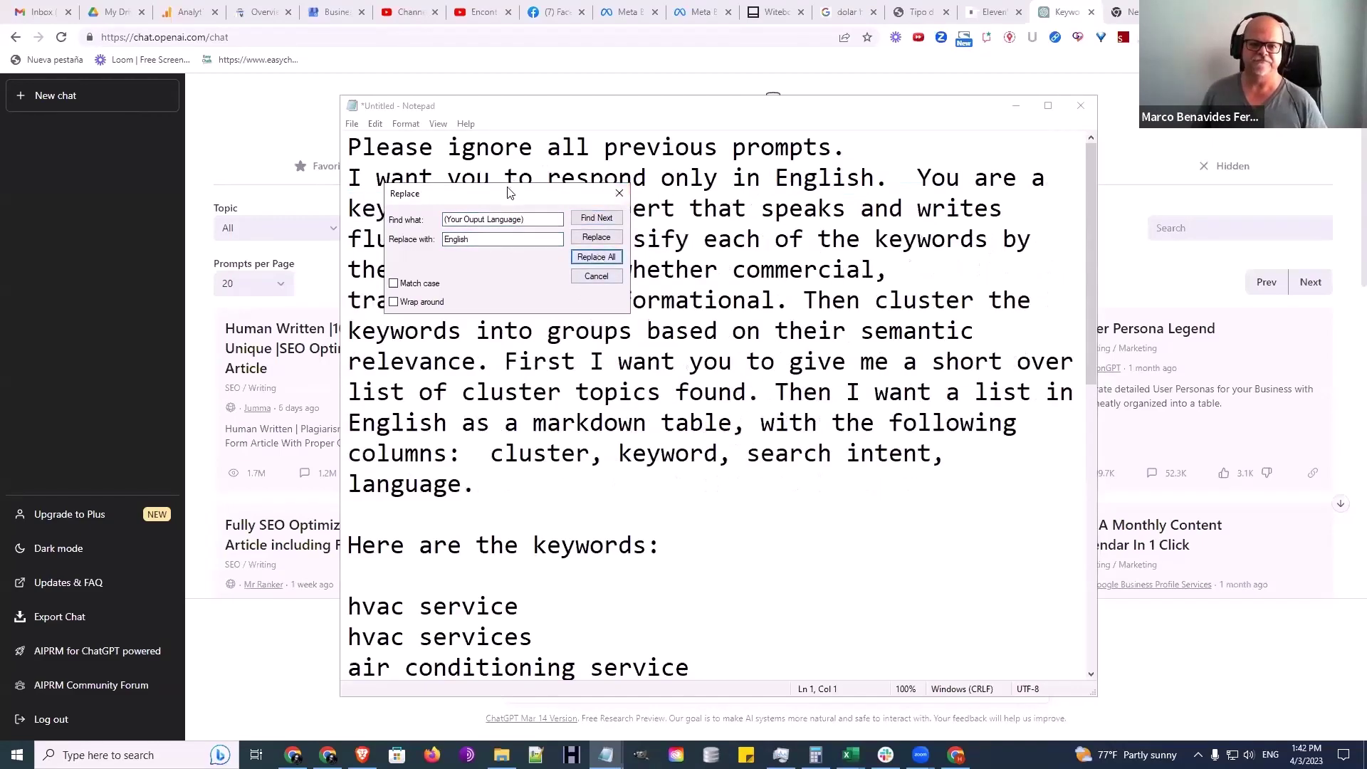
Move the Replace dialog aside, review the prompt text, then close the dialog
drag(509, 194, 1095, 226)
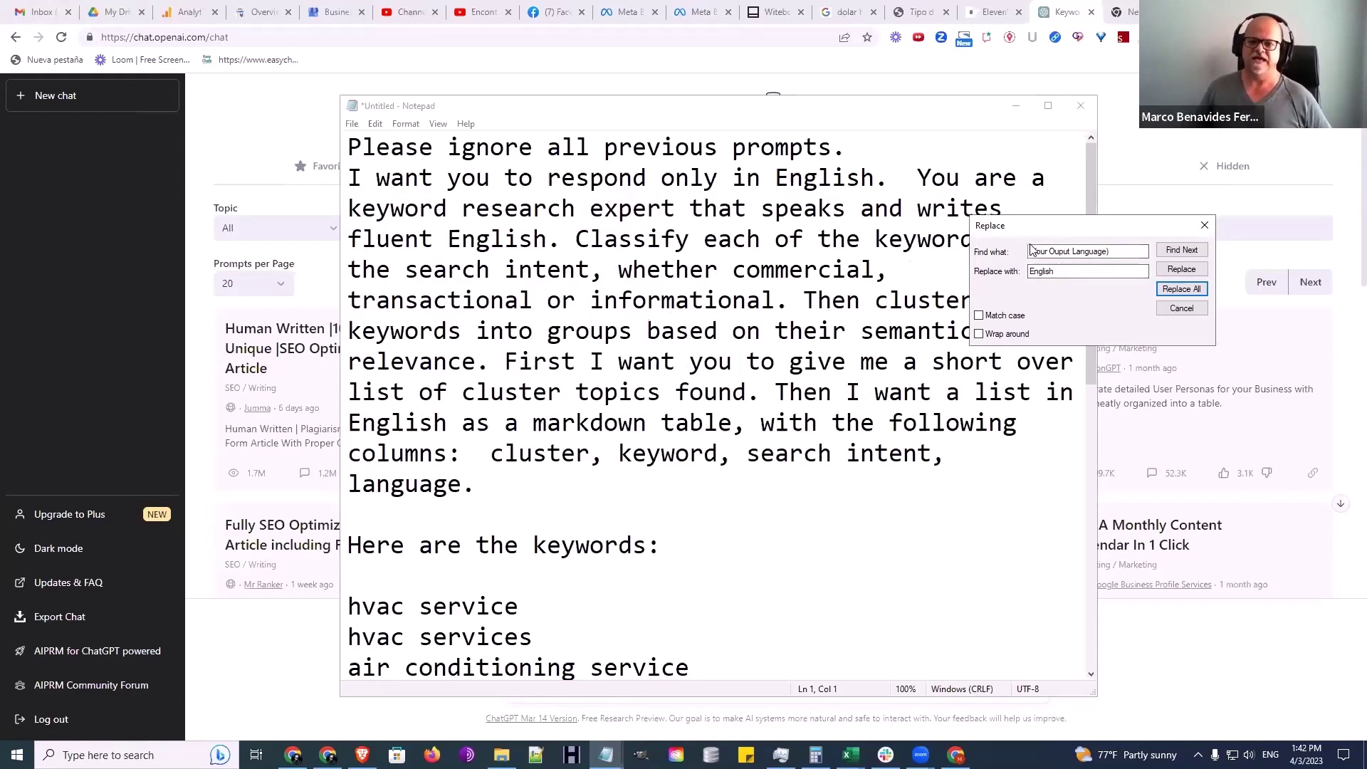
drag(1128, 251, 1024, 255)
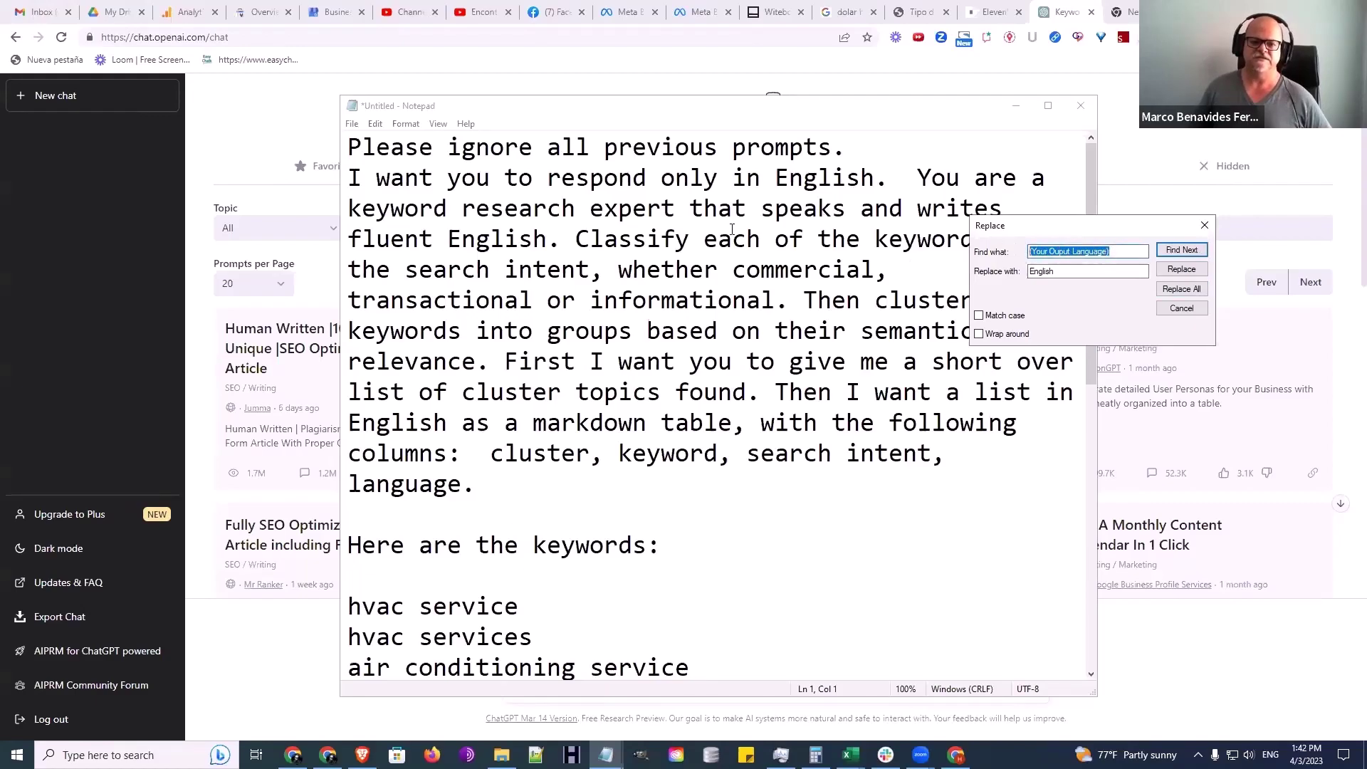
scroll(644, 290, down, 3)
scroll(644, 290, up, 3)
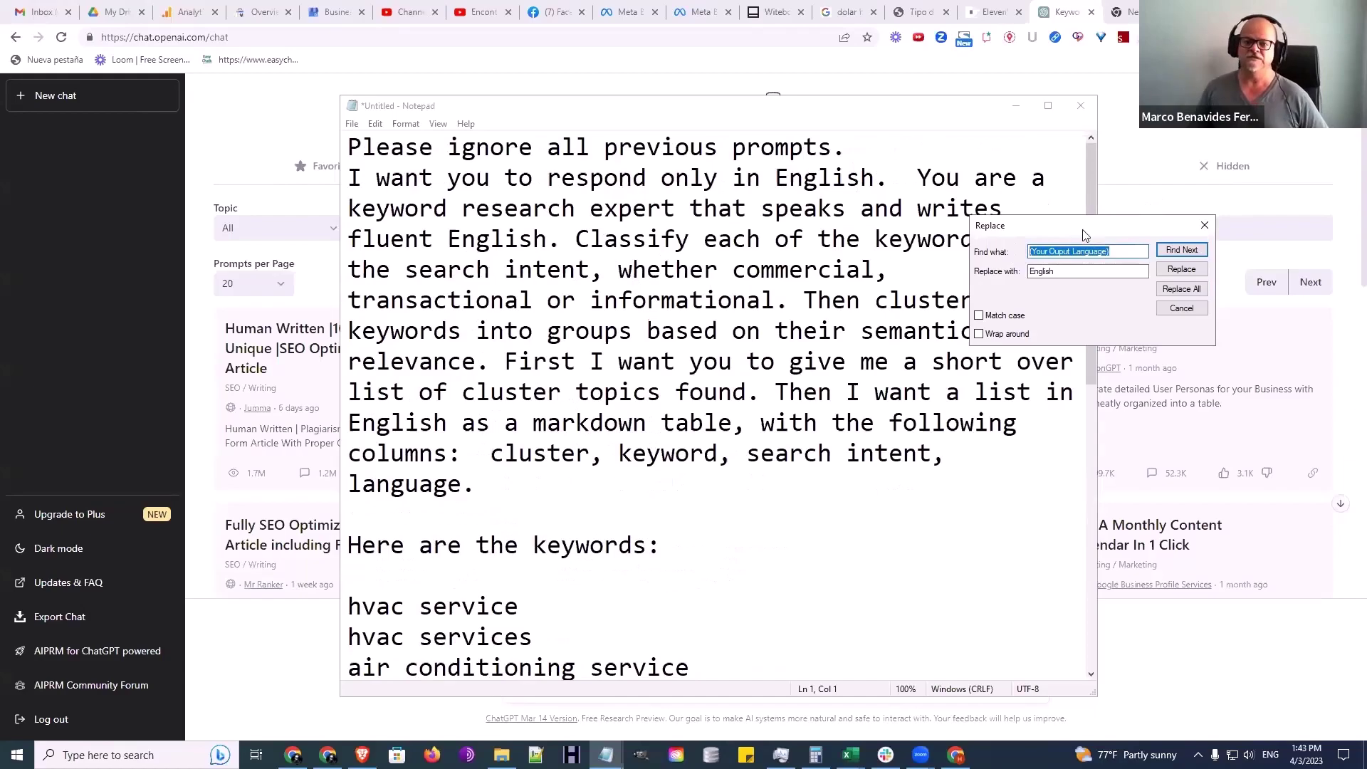
drag(1079, 227, 1121, 347)
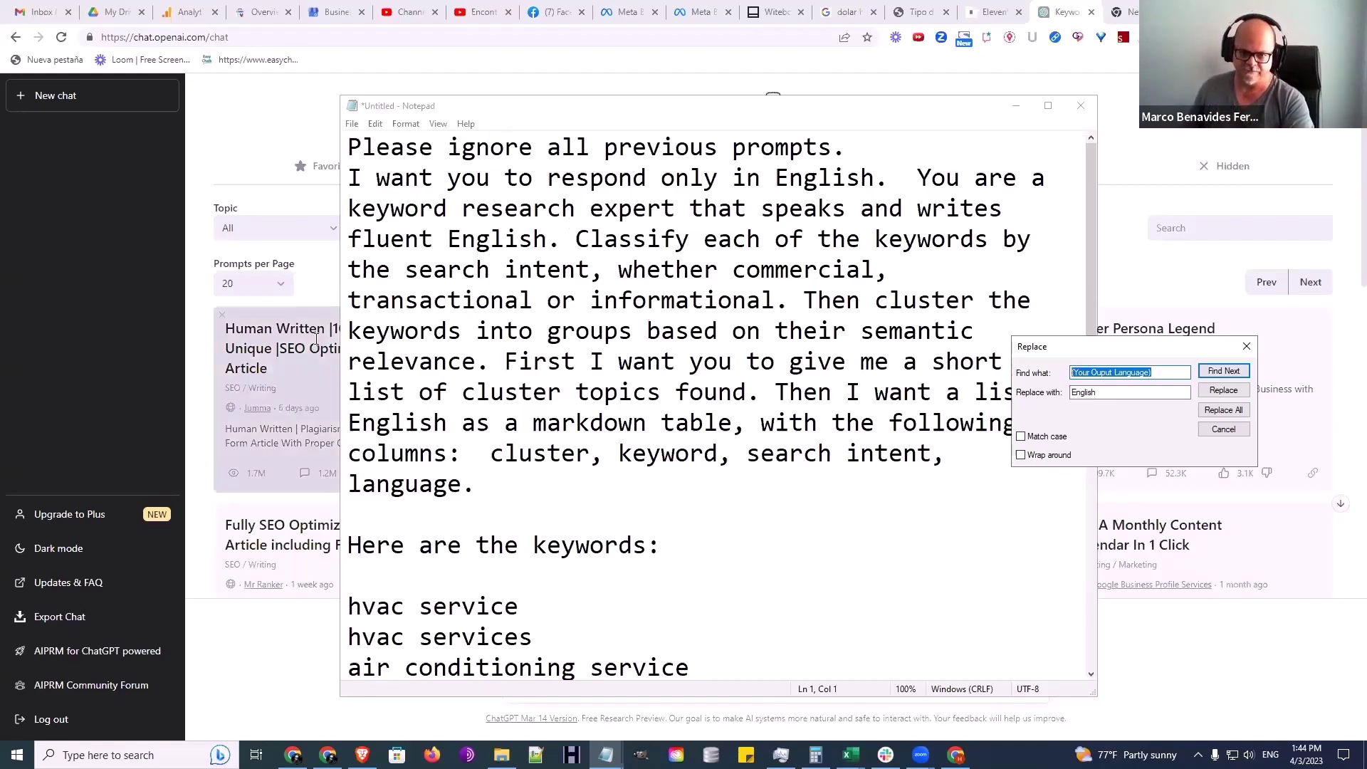
click(1247, 346)
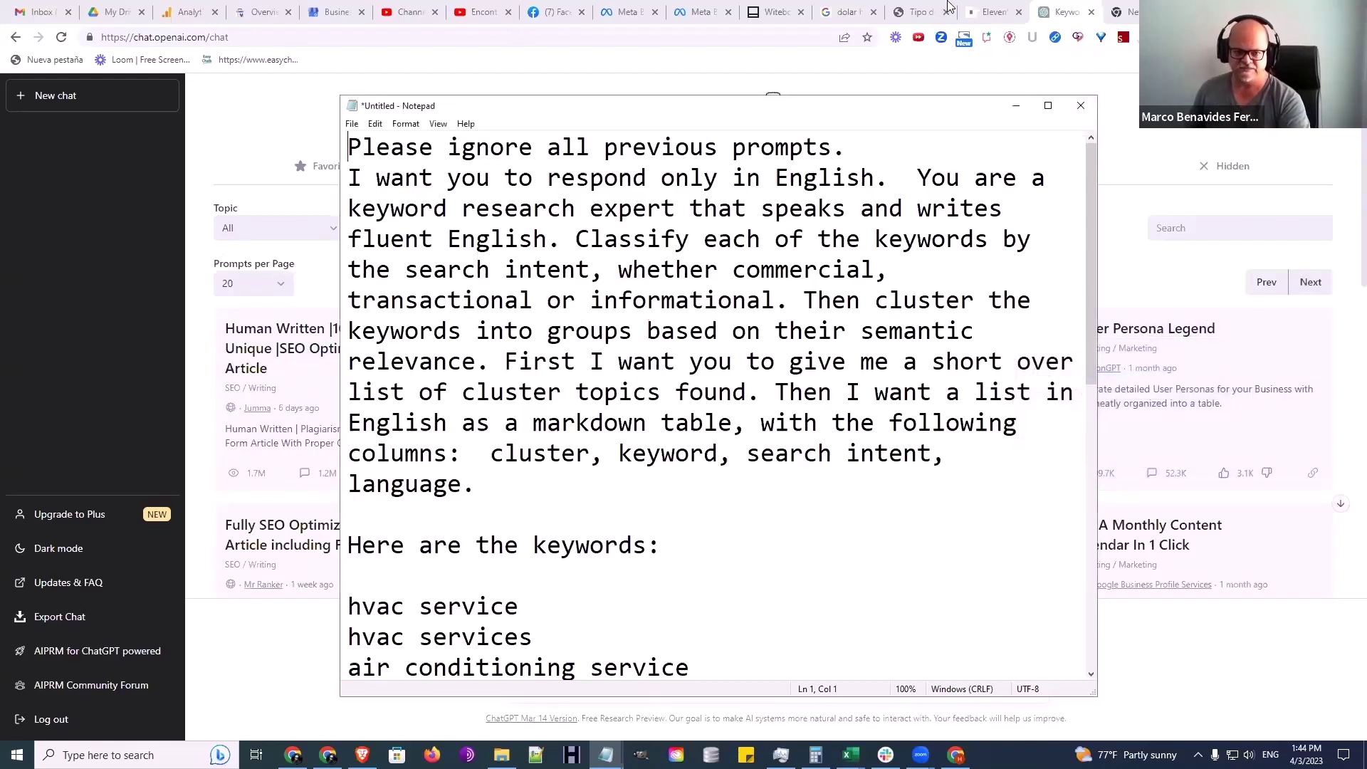
scroll(784, 290, down, 7)
scroll(401, 299, up, 7)
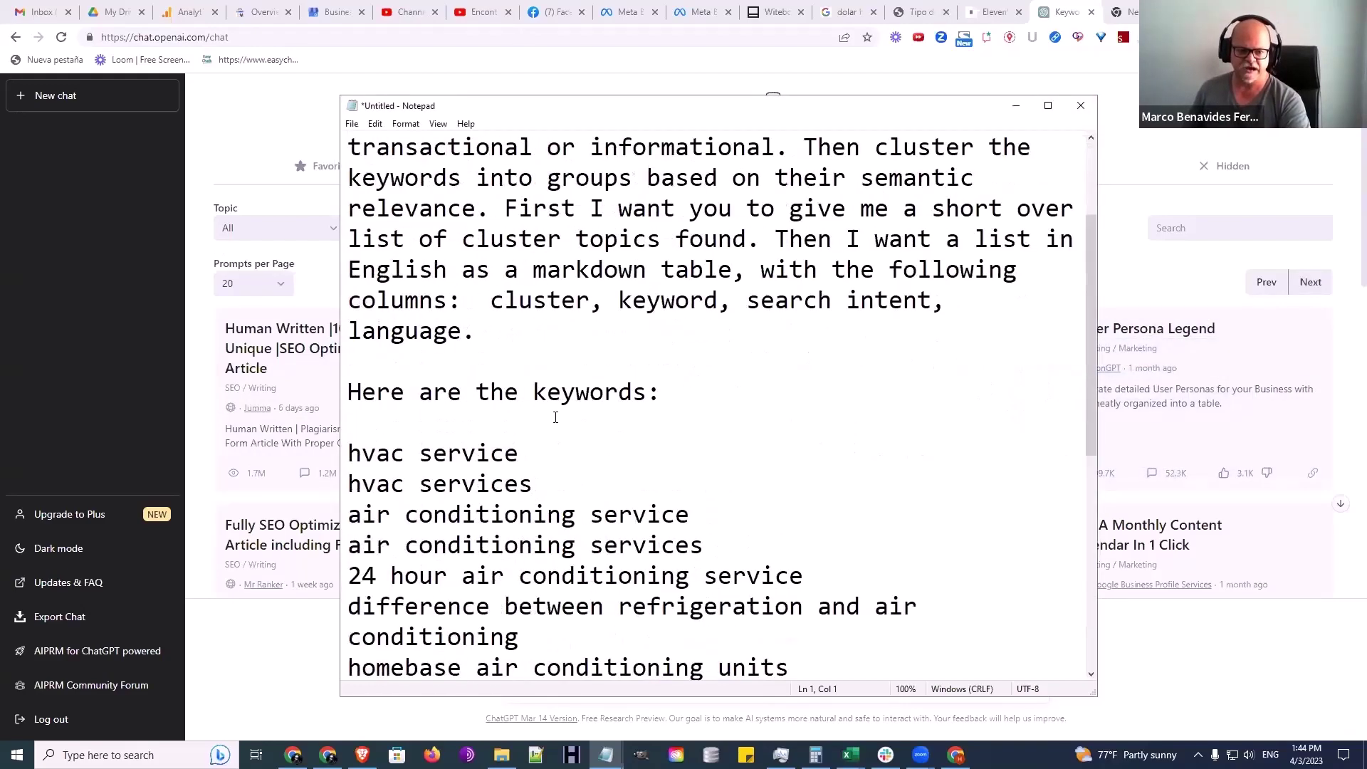
scroll(400, 299, down, 5)
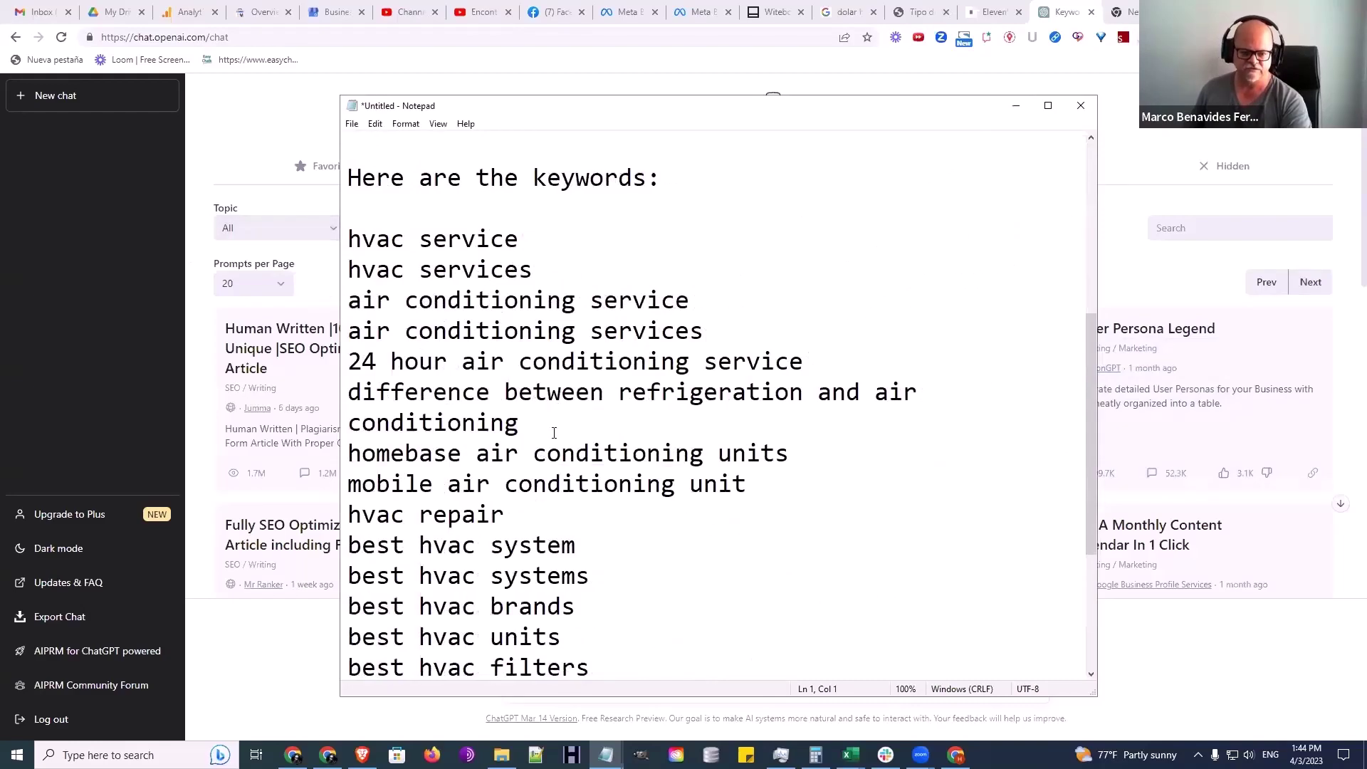
scroll(571, 504, down, 2)
scroll(571, 504, up, 7)
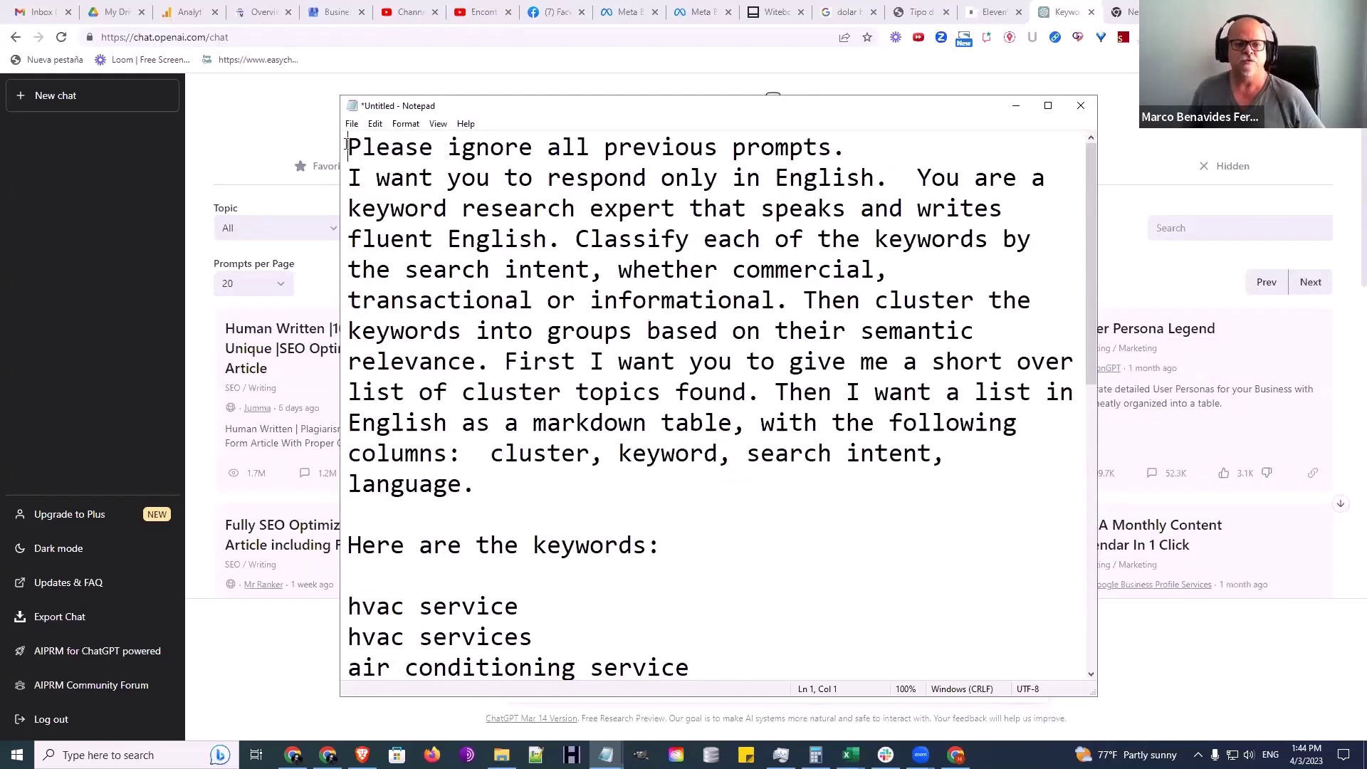
drag(347, 146, 861, 136)
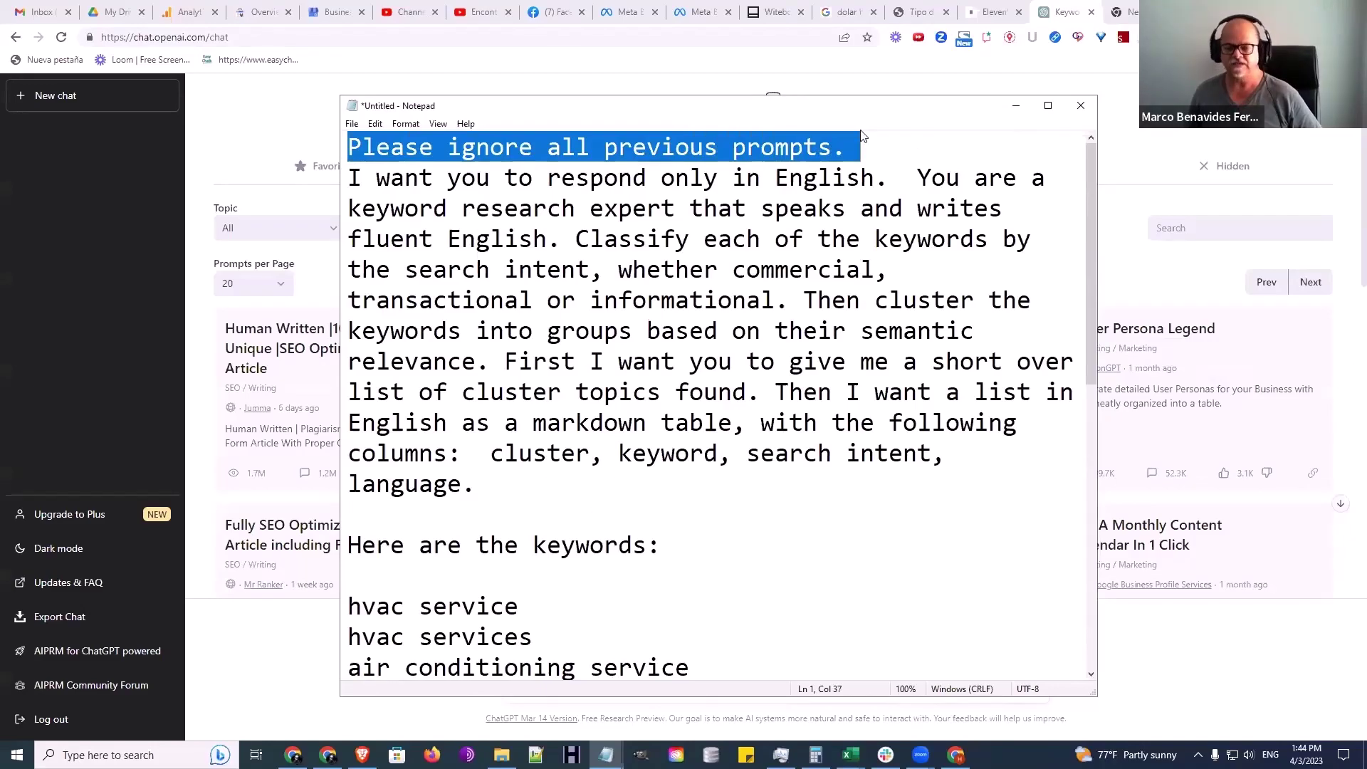
click(348, 178)
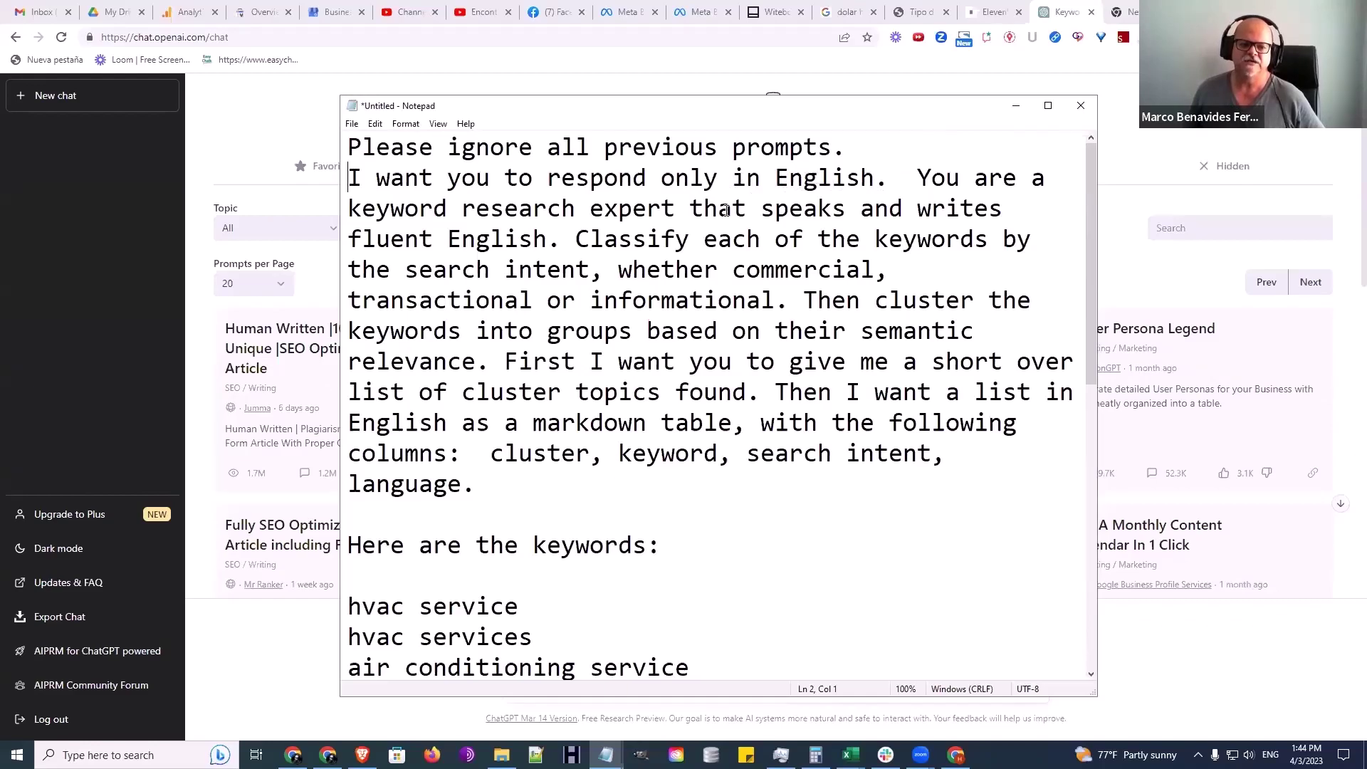
click(890, 180)
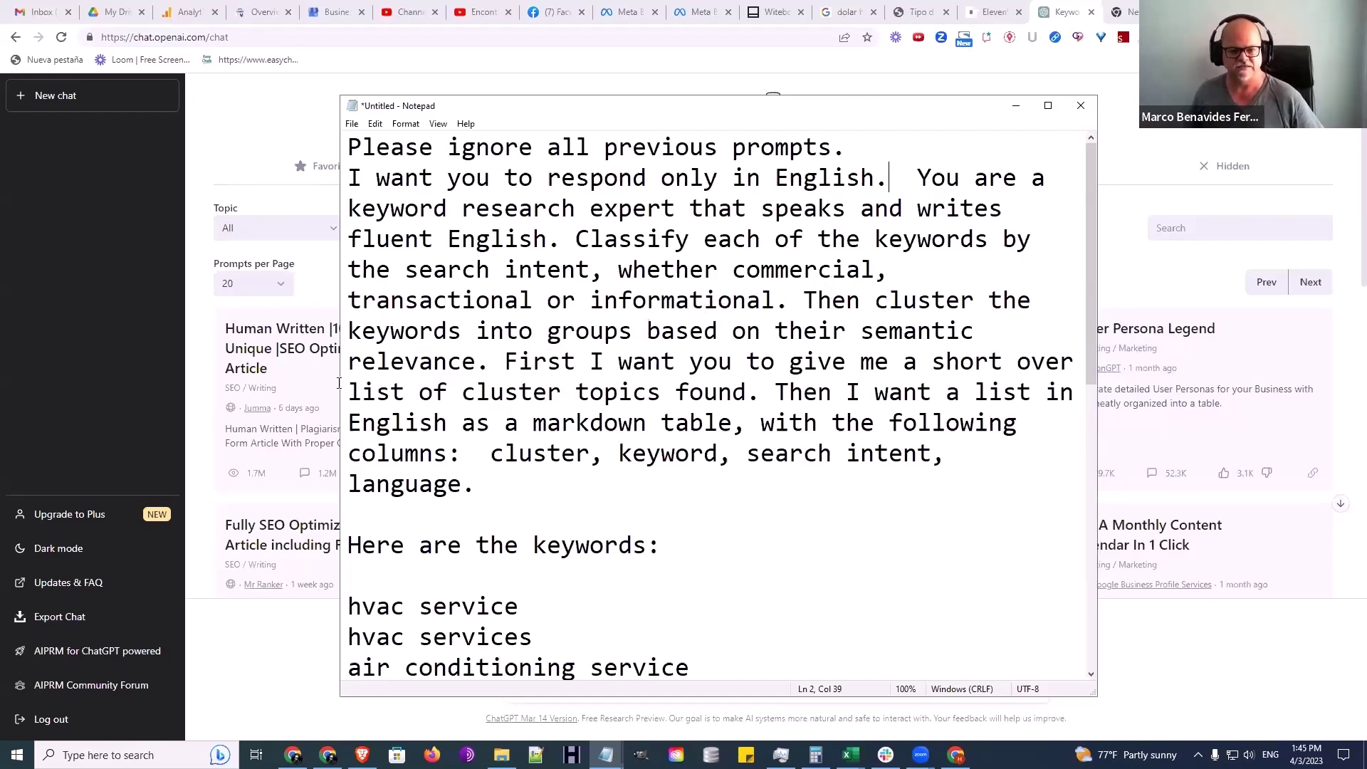
Delete 'language' from the columns line, leaving cluster, keyword and search intent
scroll(531, 313, down, 2)
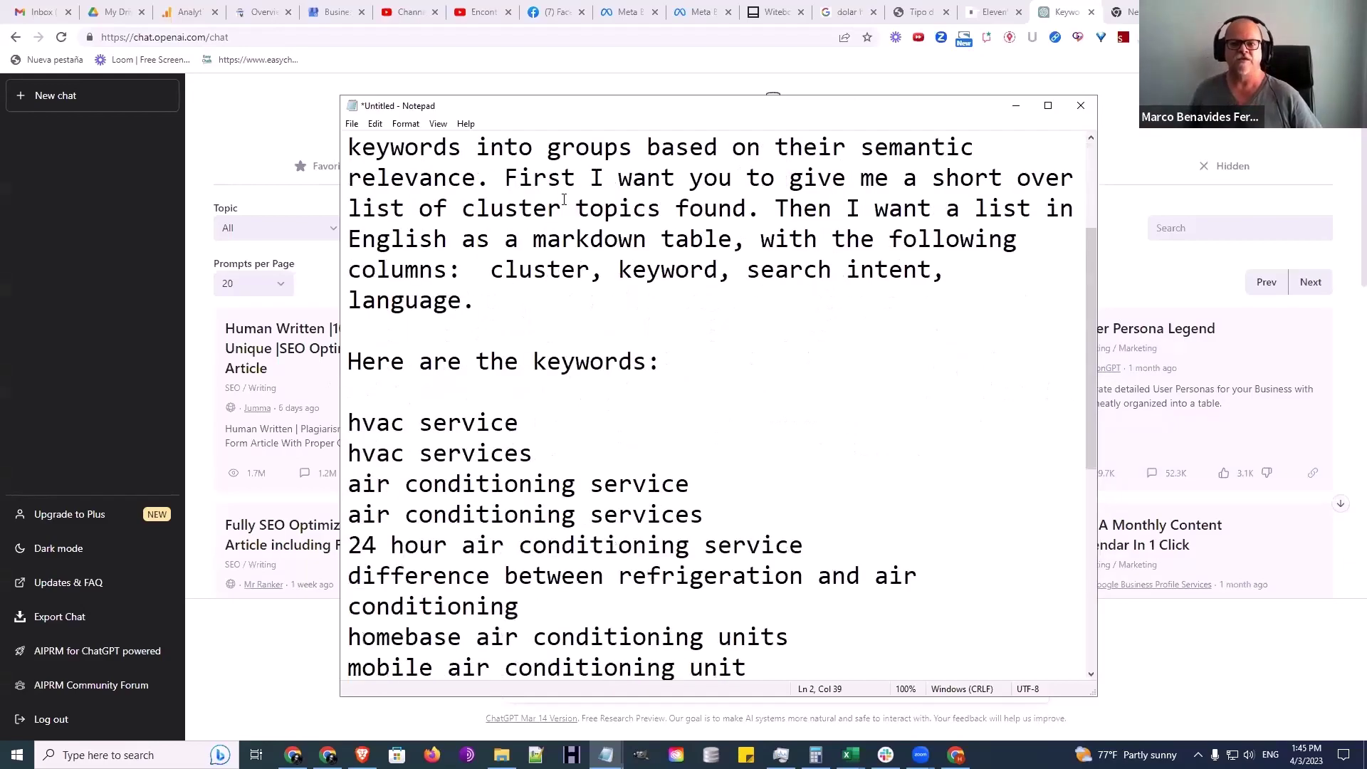
scroll(564, 199, up, 2)
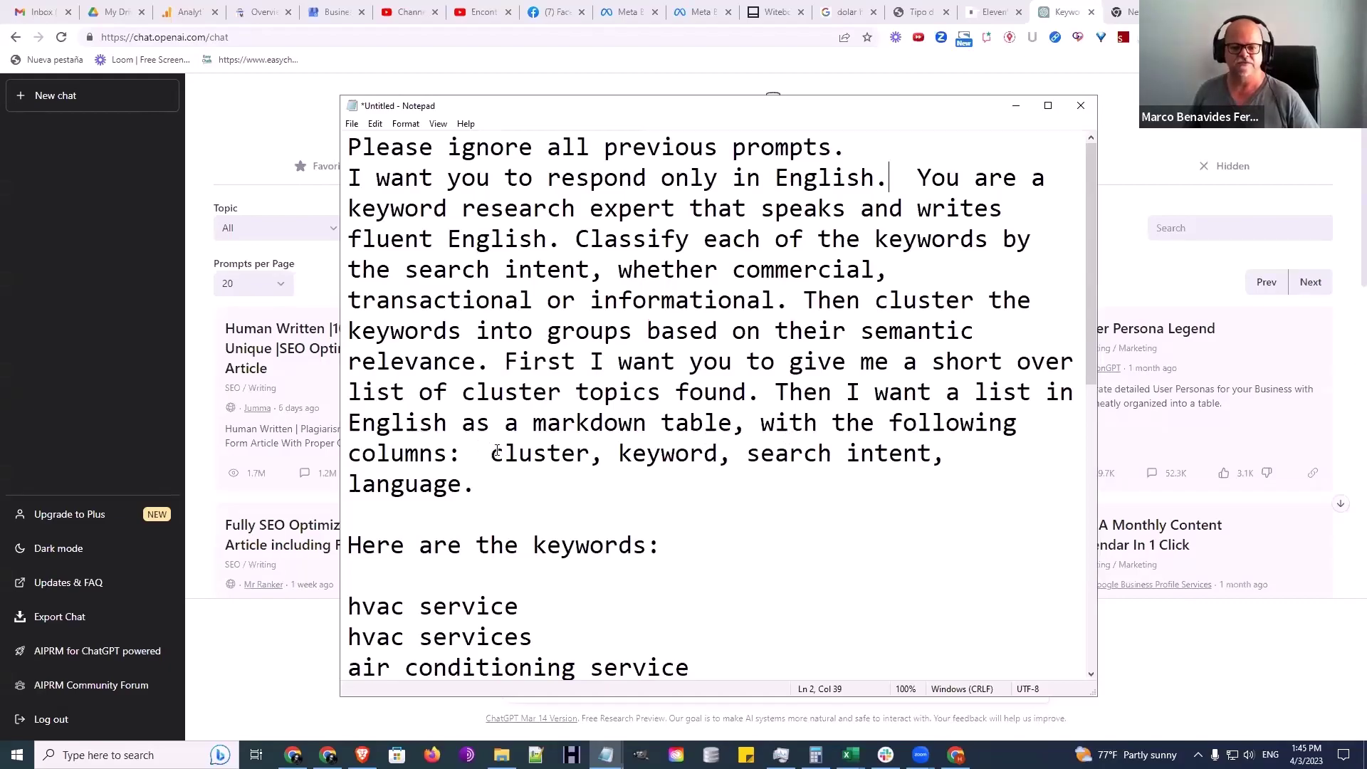
click(462, 487)
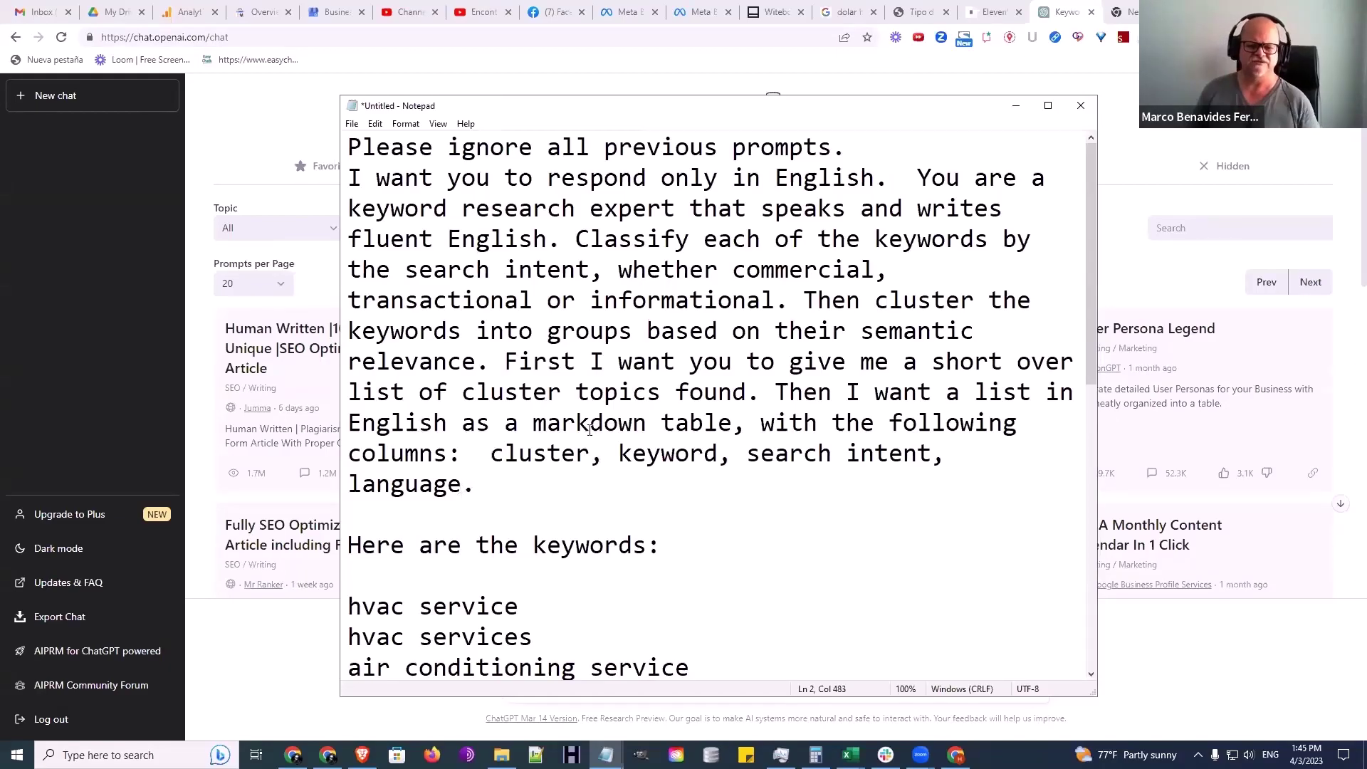
key(BackSpace)
key(BackSpace)
key(BackSpace)
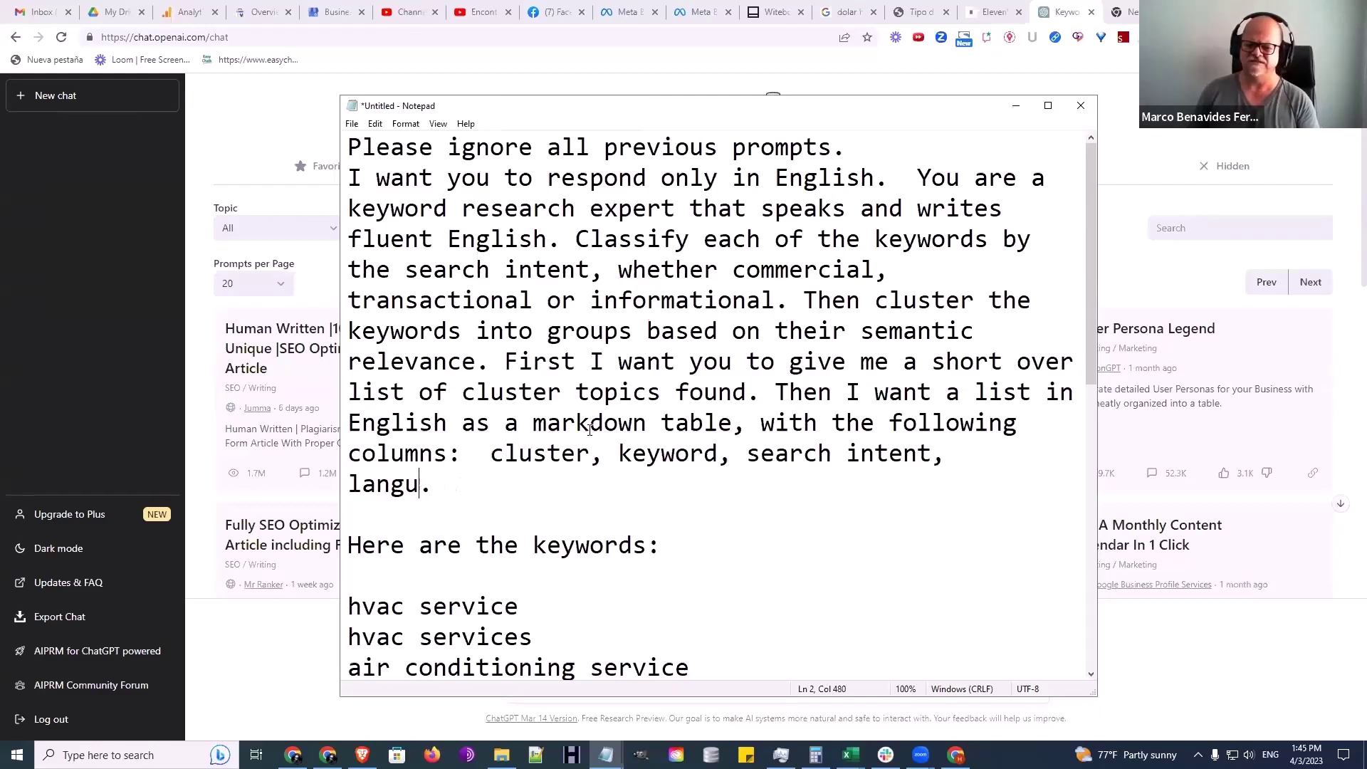
key(BackSpace)
key(BackSpace)
key(BackSpace)
key(BackSpace)
key(BackSpace)
key(BackSpace)
key(BackSpace)
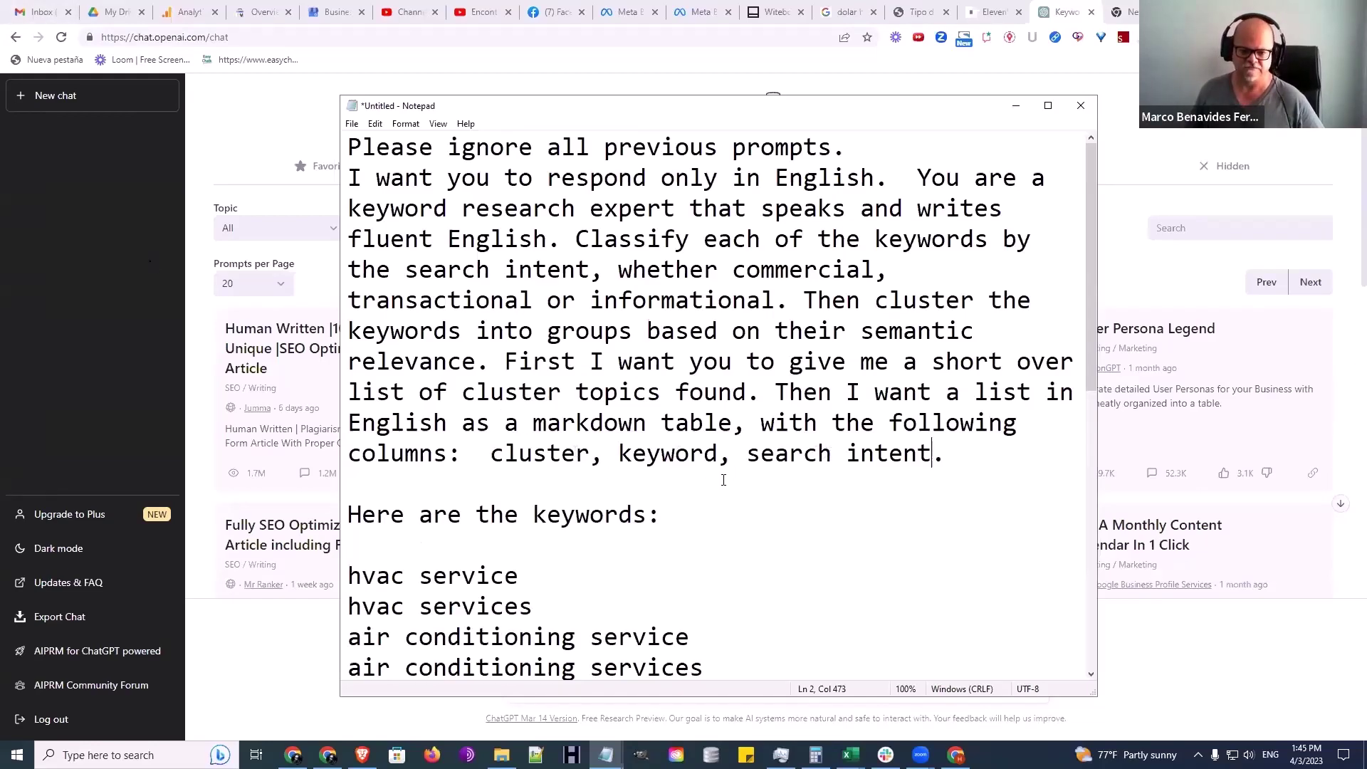
scroll(421, 423, down, 15)
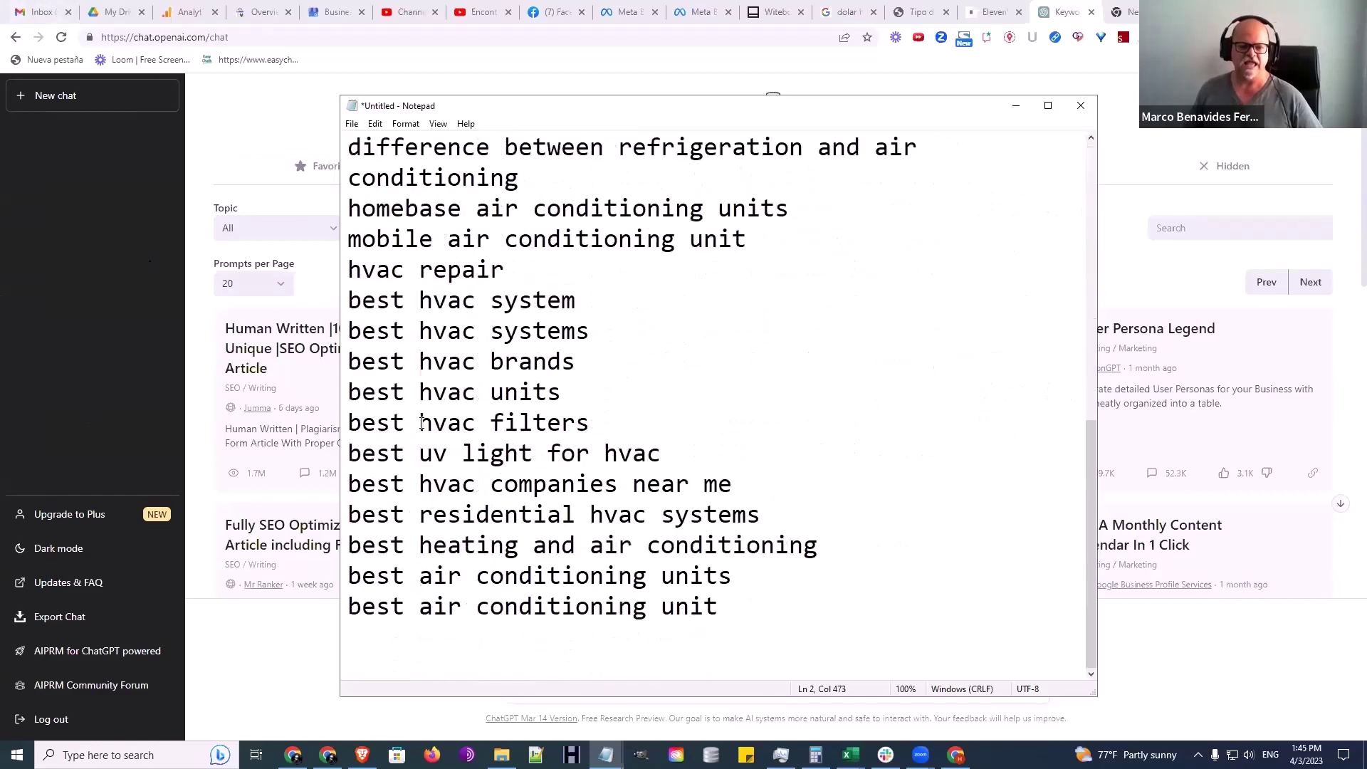
Copy the Supporting keywords B9:B21 from Excel and paste them below the Notepad list
click(850, 755)
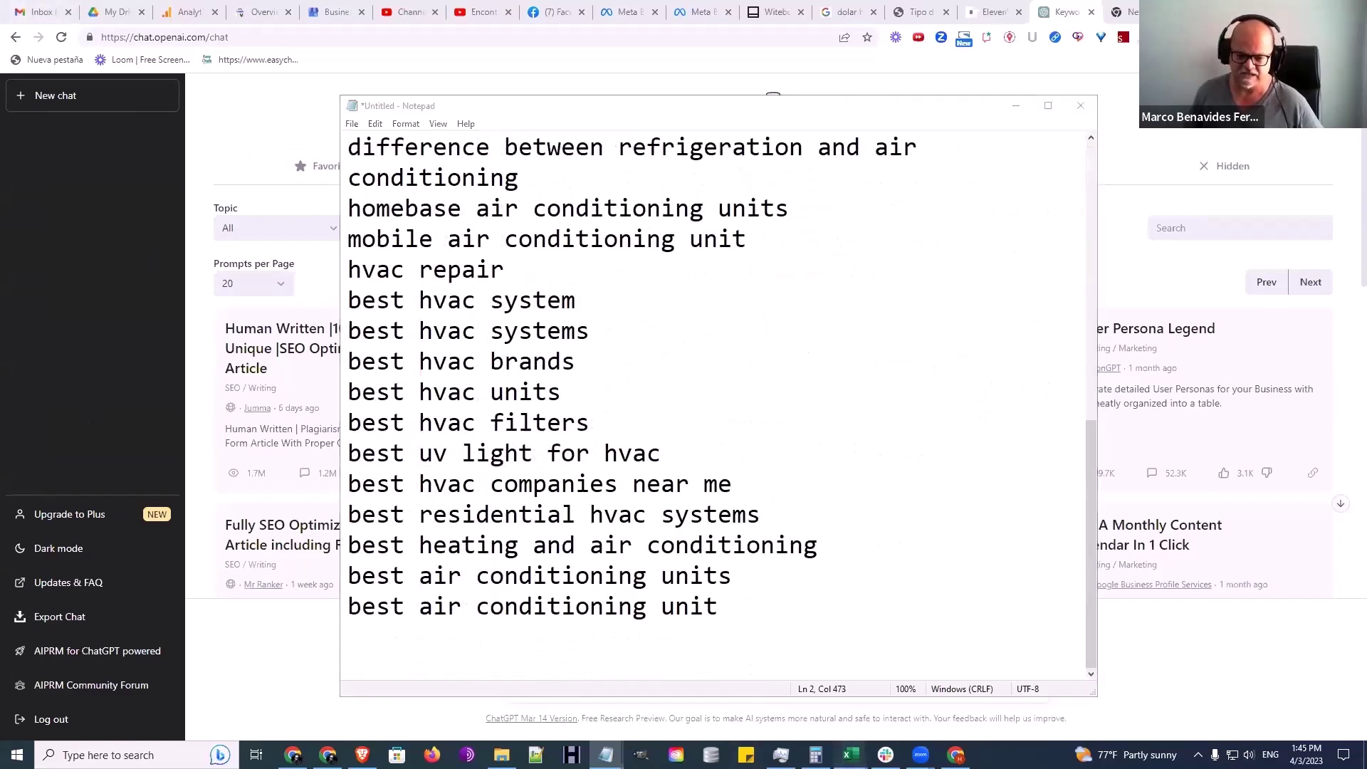
click(1004, 684)
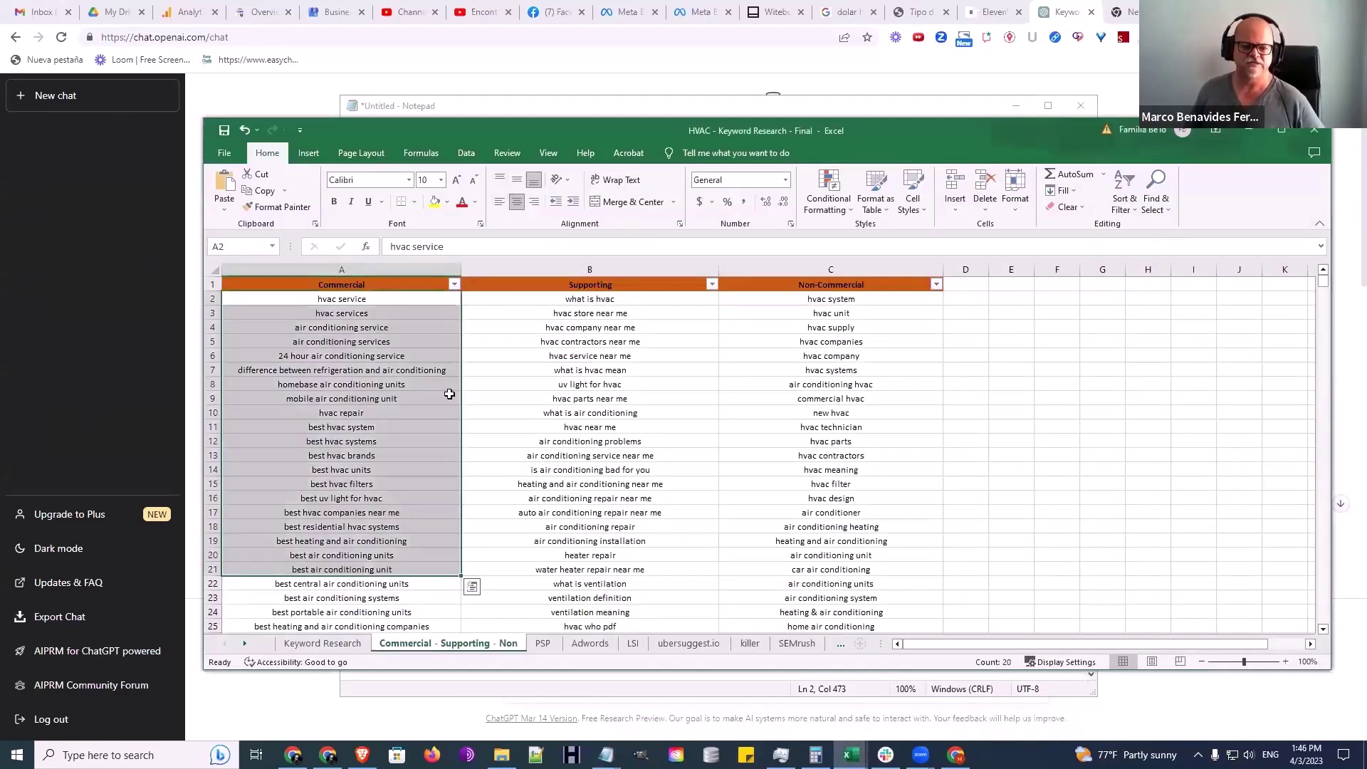
click(590, 299)
drag(591, 299, 590, 398)
drag(591, 399, 595, 569)
right_click(585, 490)
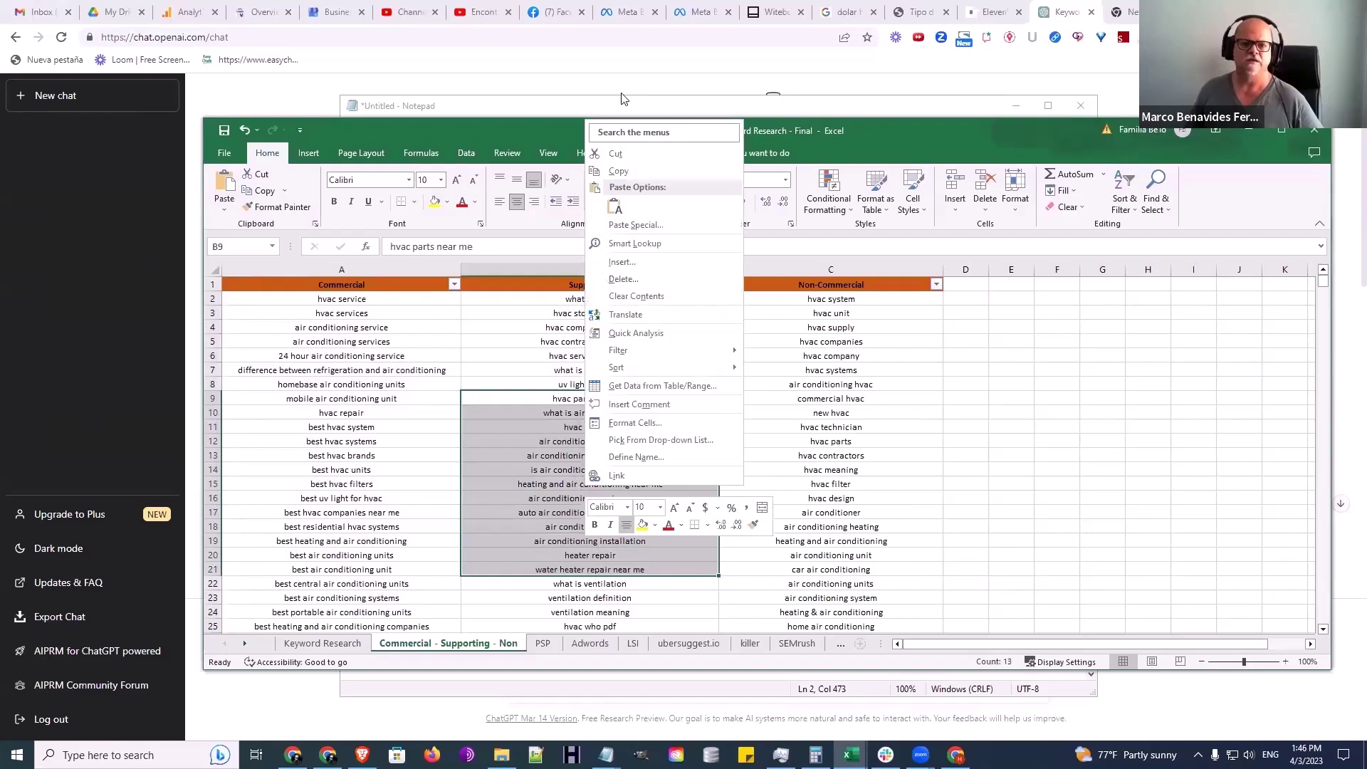
click(632, 169)
mouse_move(605, 755)
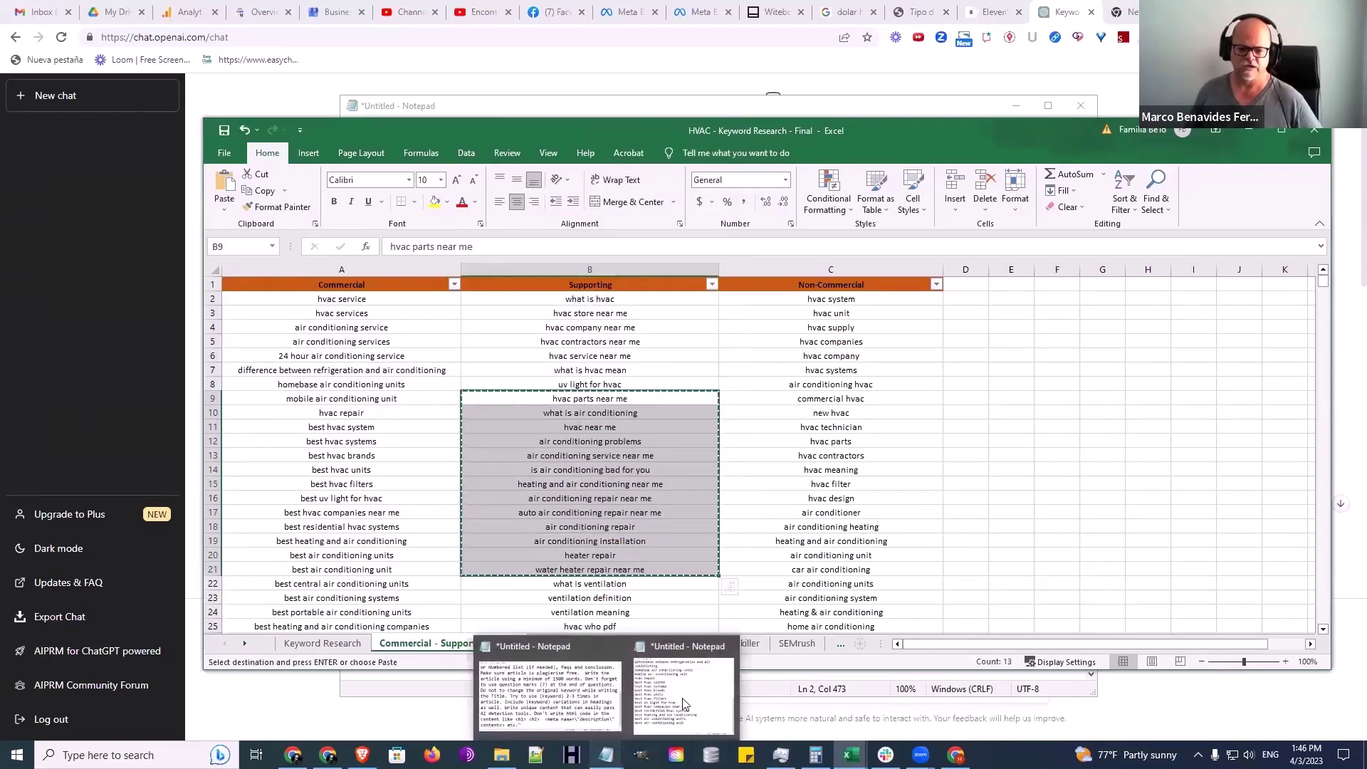
click(685, 683)
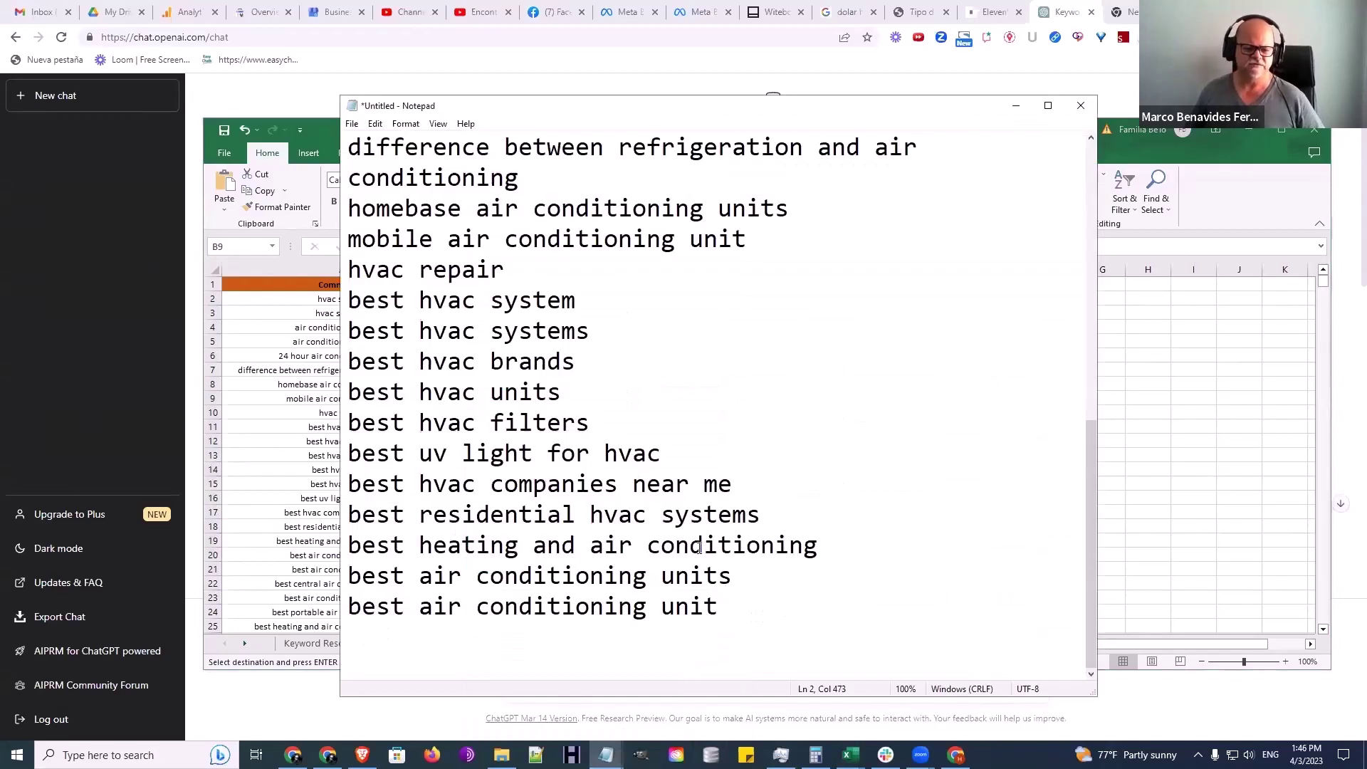
click(731, 602)
key(Return)
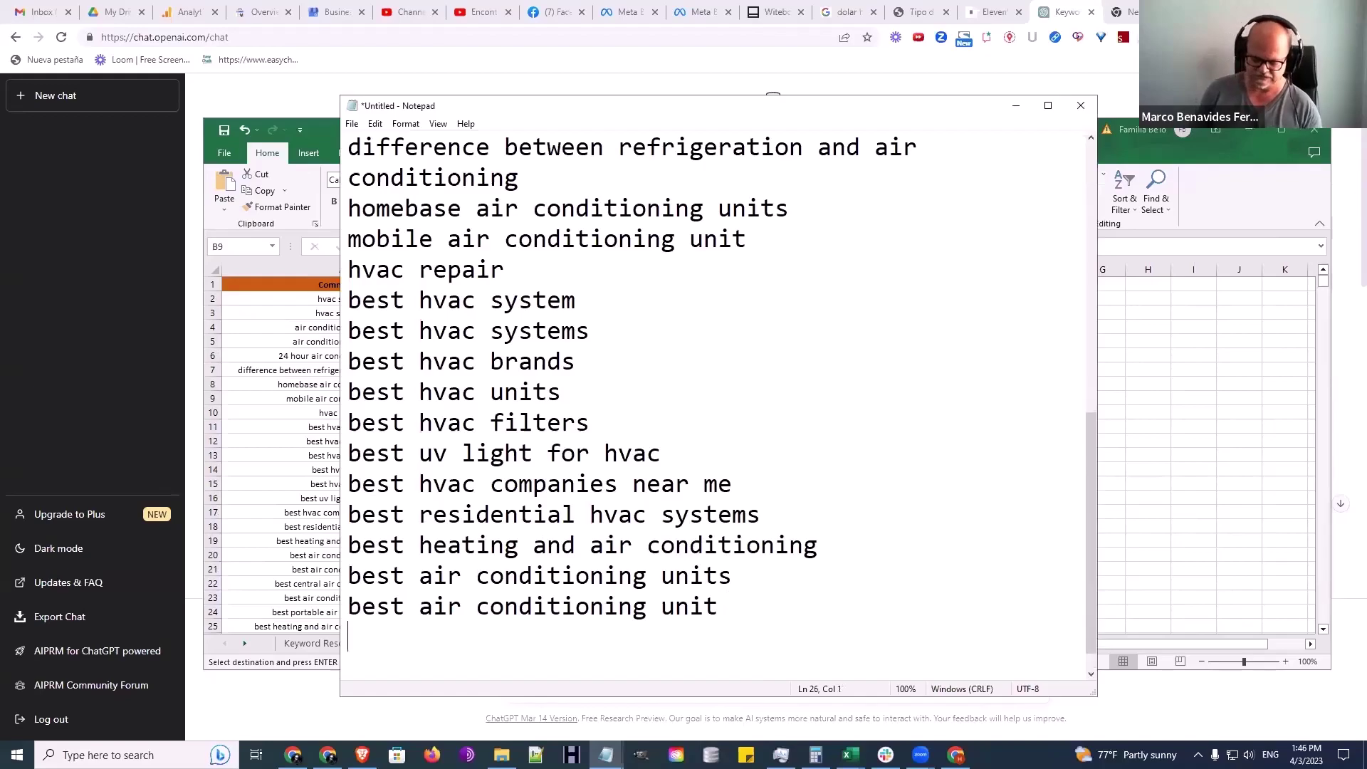
key(ctrl+v)
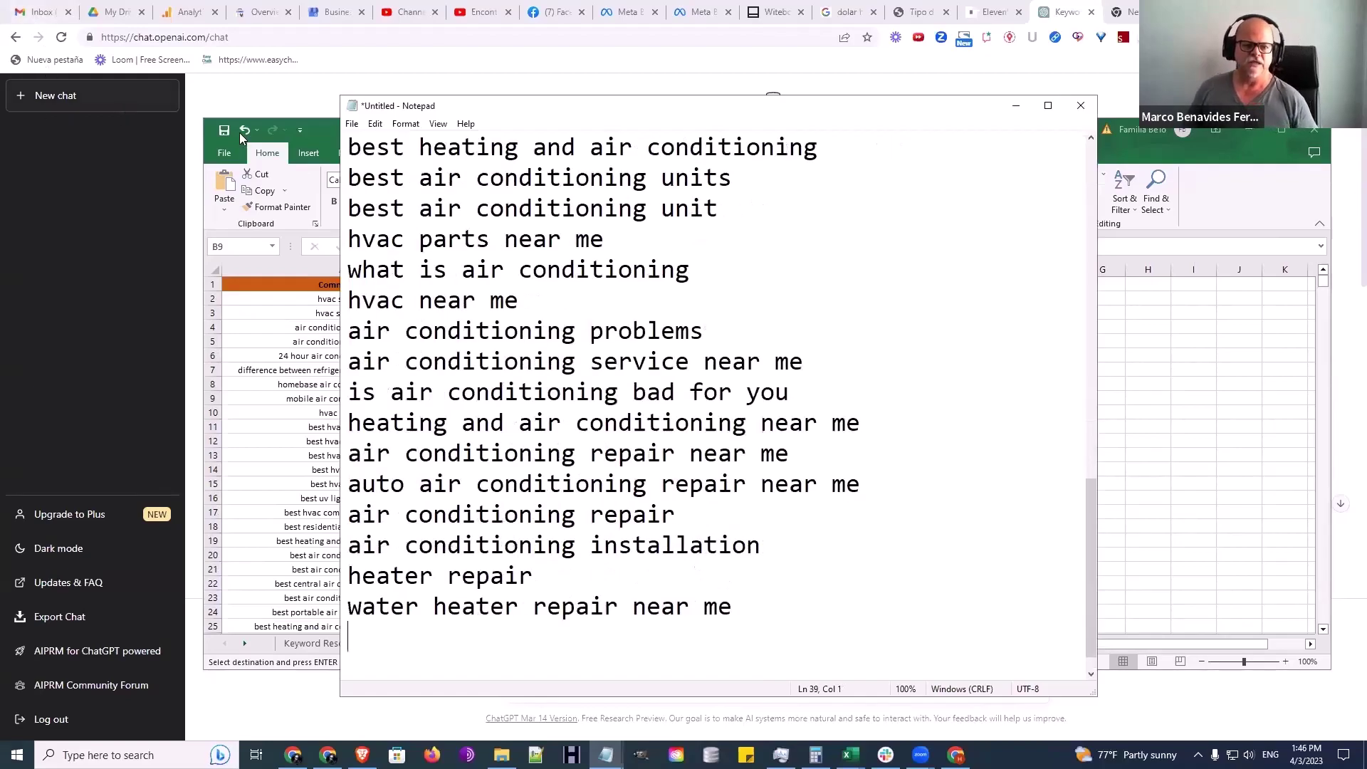
Copy the Non-Commercial keywords C9:C21 and paste them at the end of the list
click(330, 124)
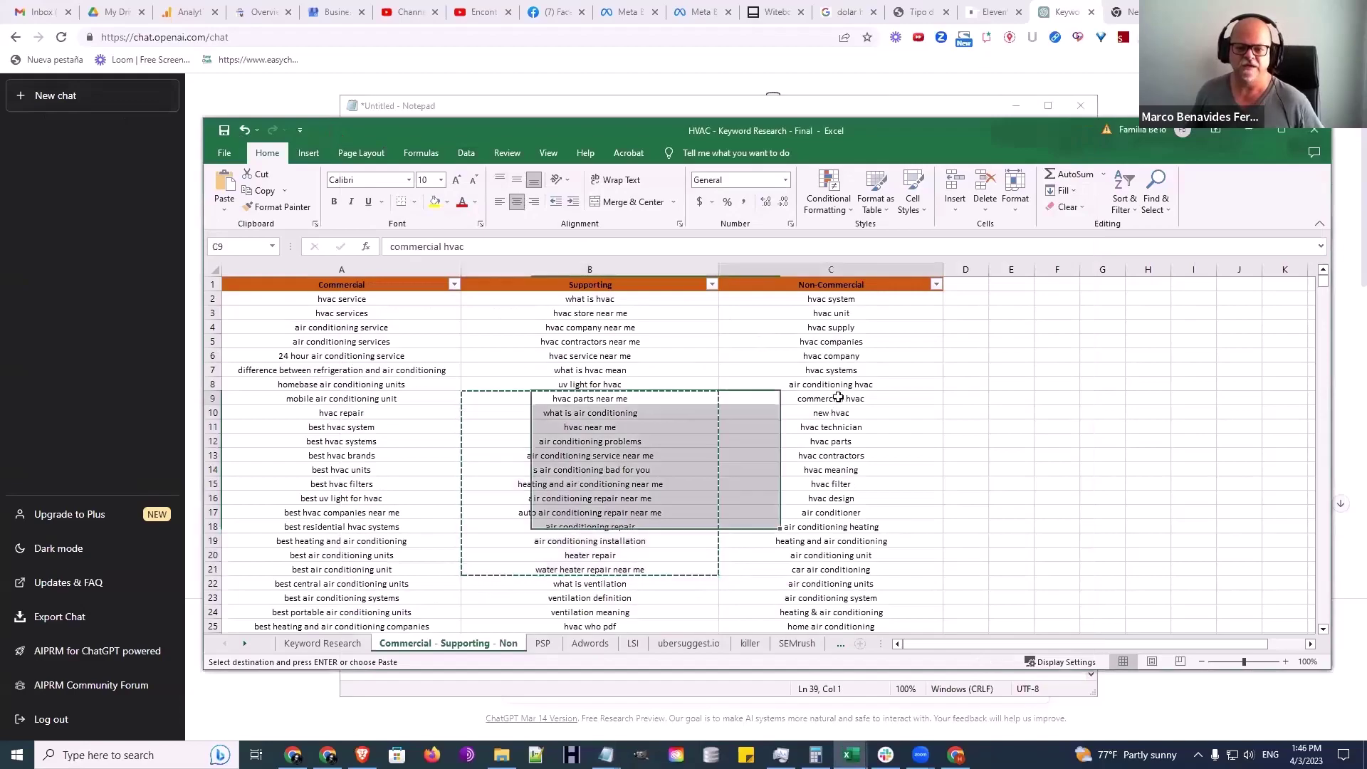
drag(835, 403, 857, 567)
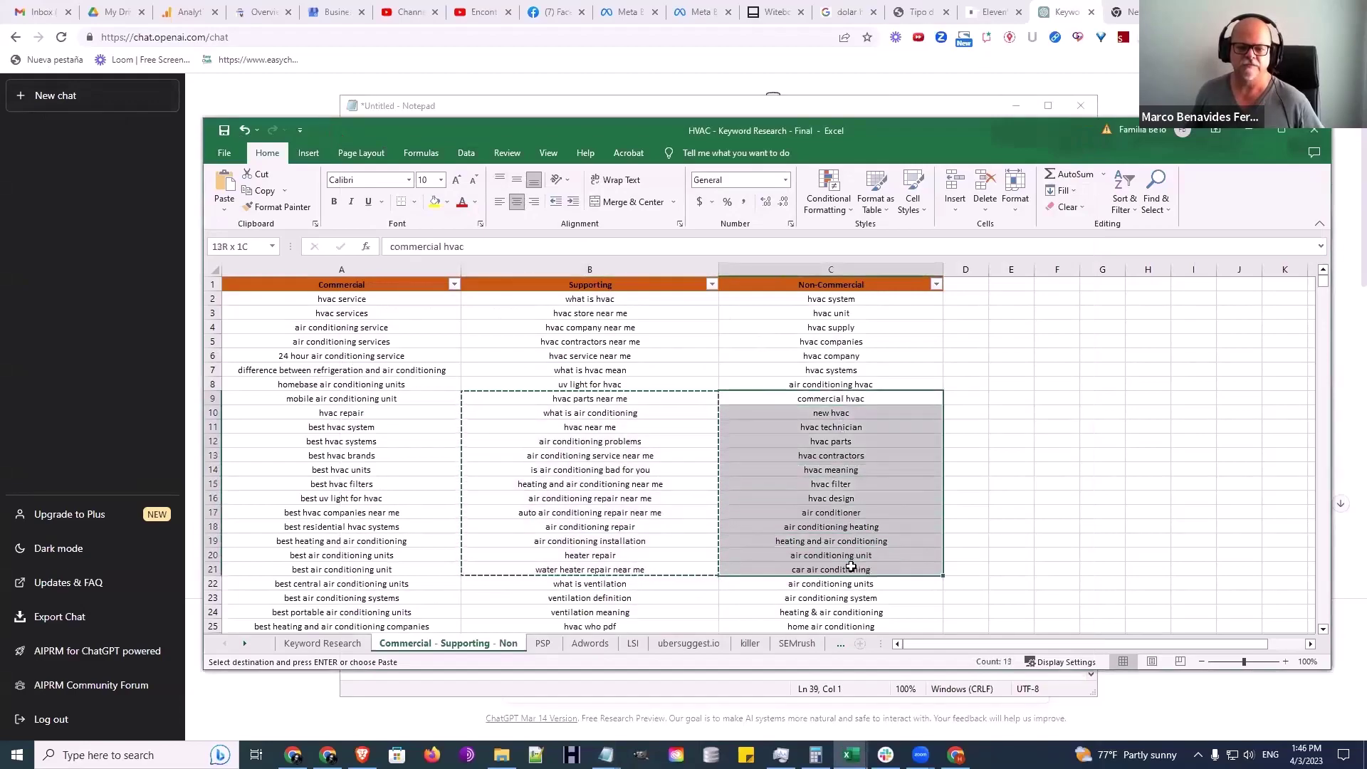
right_click(814, 477)
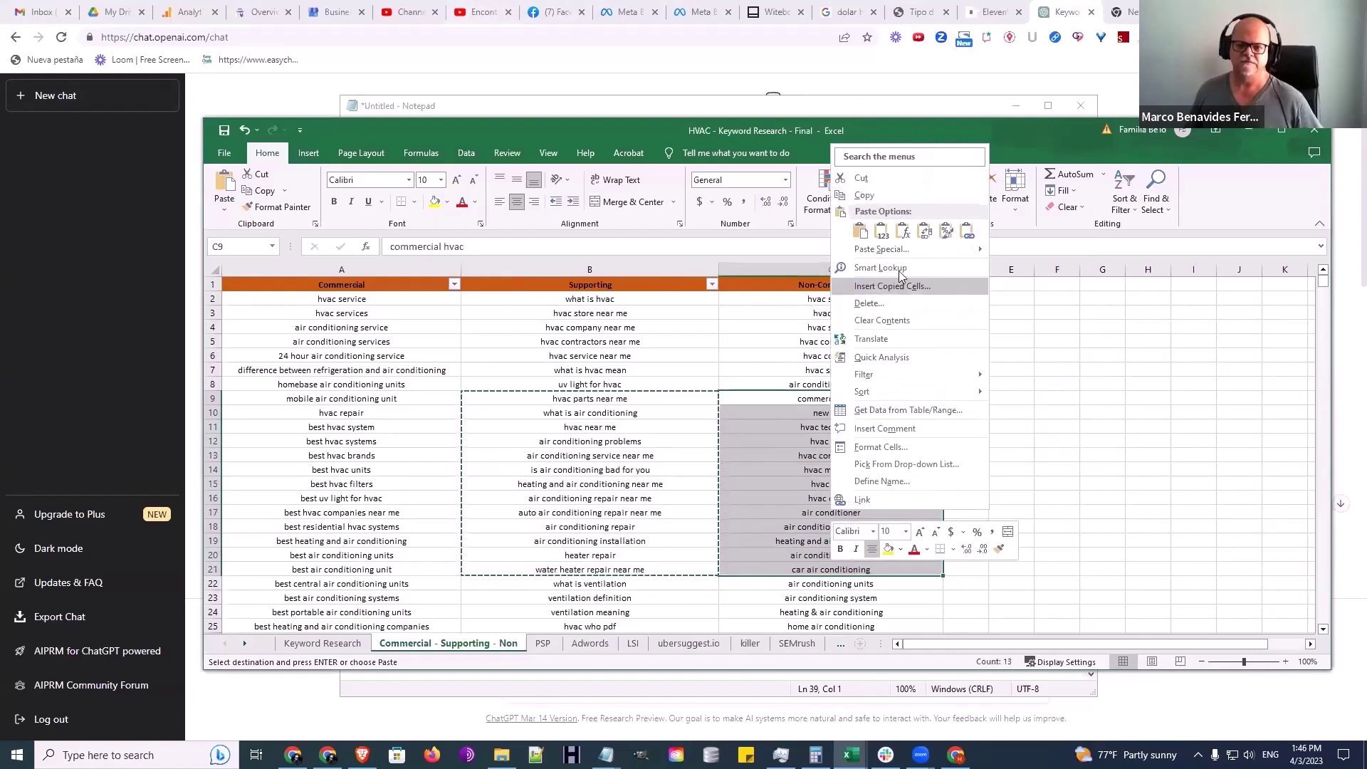
click(877, 193)
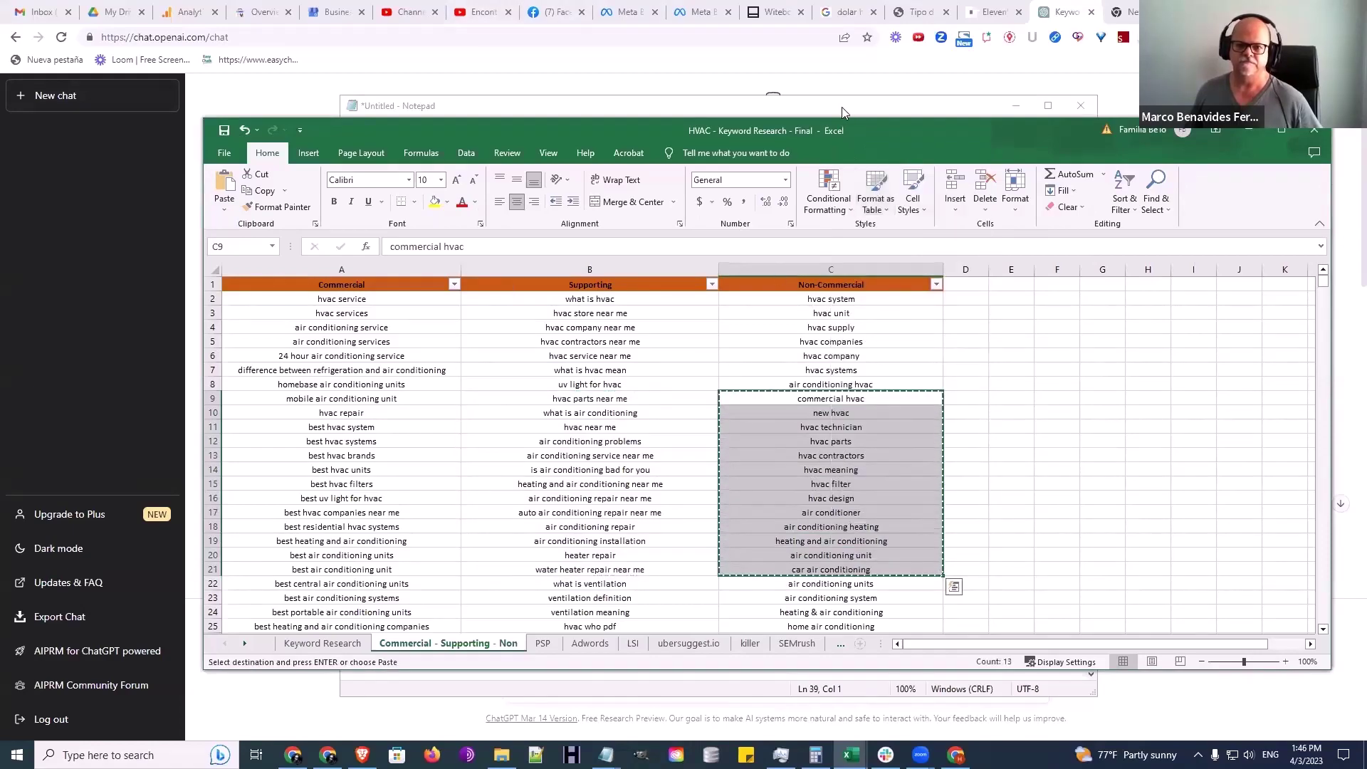
click(842, 107)
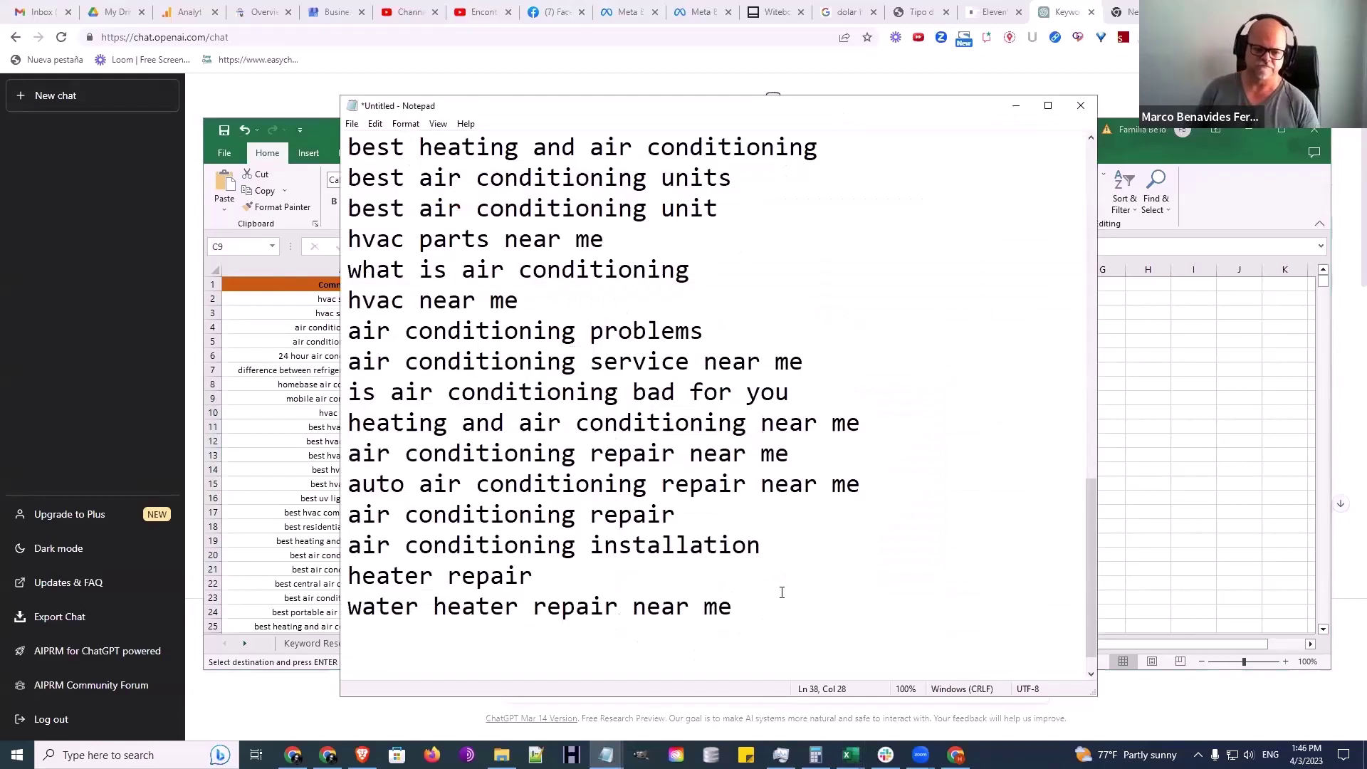
key(Return)
key(ctrl+v)
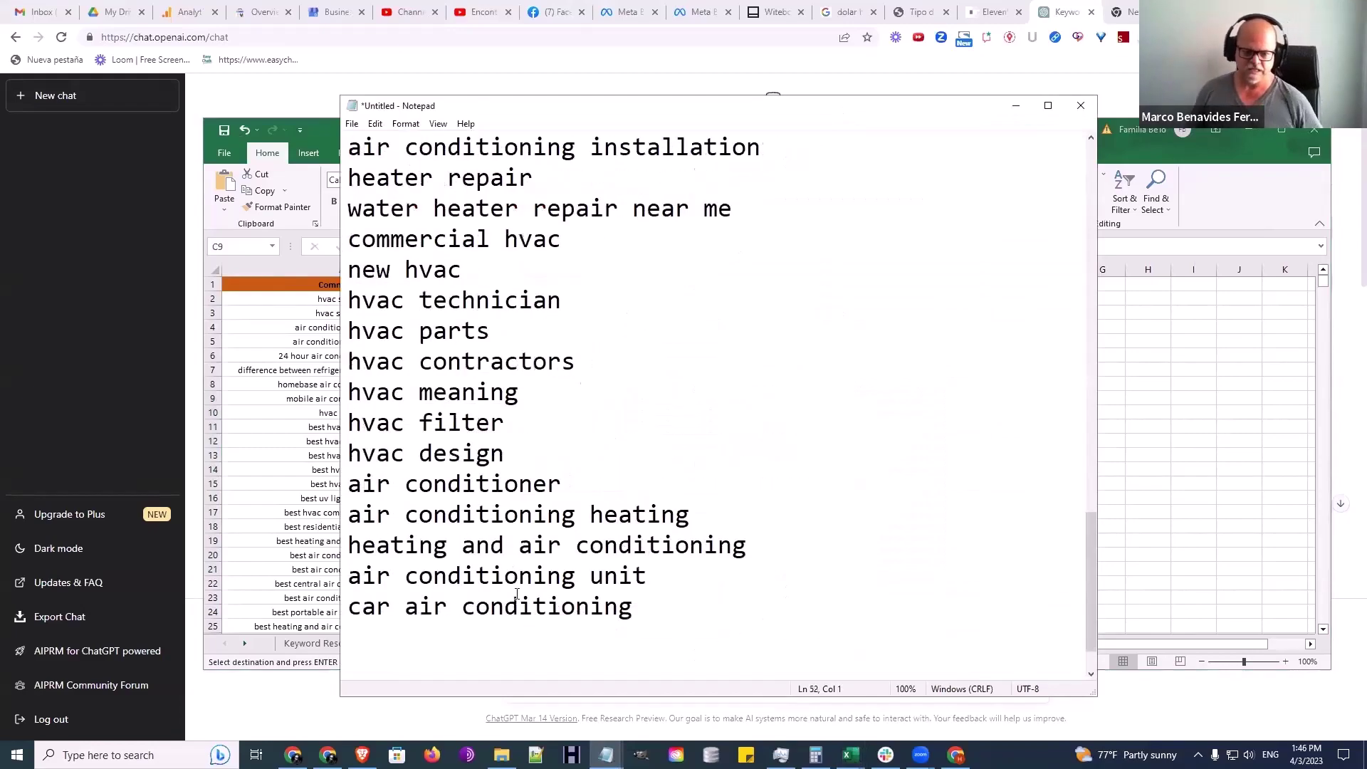
Select and copy the entire Notepad prompt, then return to the ChatGPT page
right_click(578, 514)
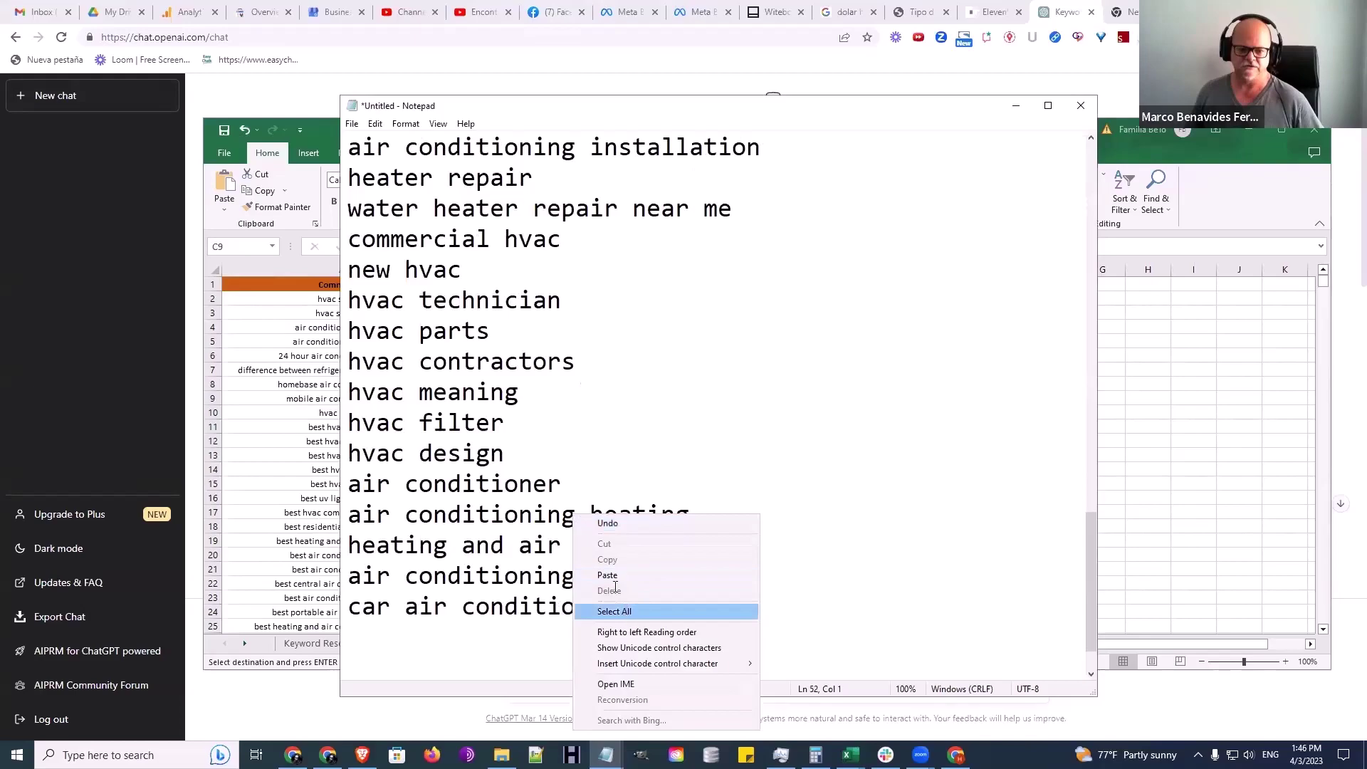
click(619, 610)
right_click(501, 390)
click(543, 441)
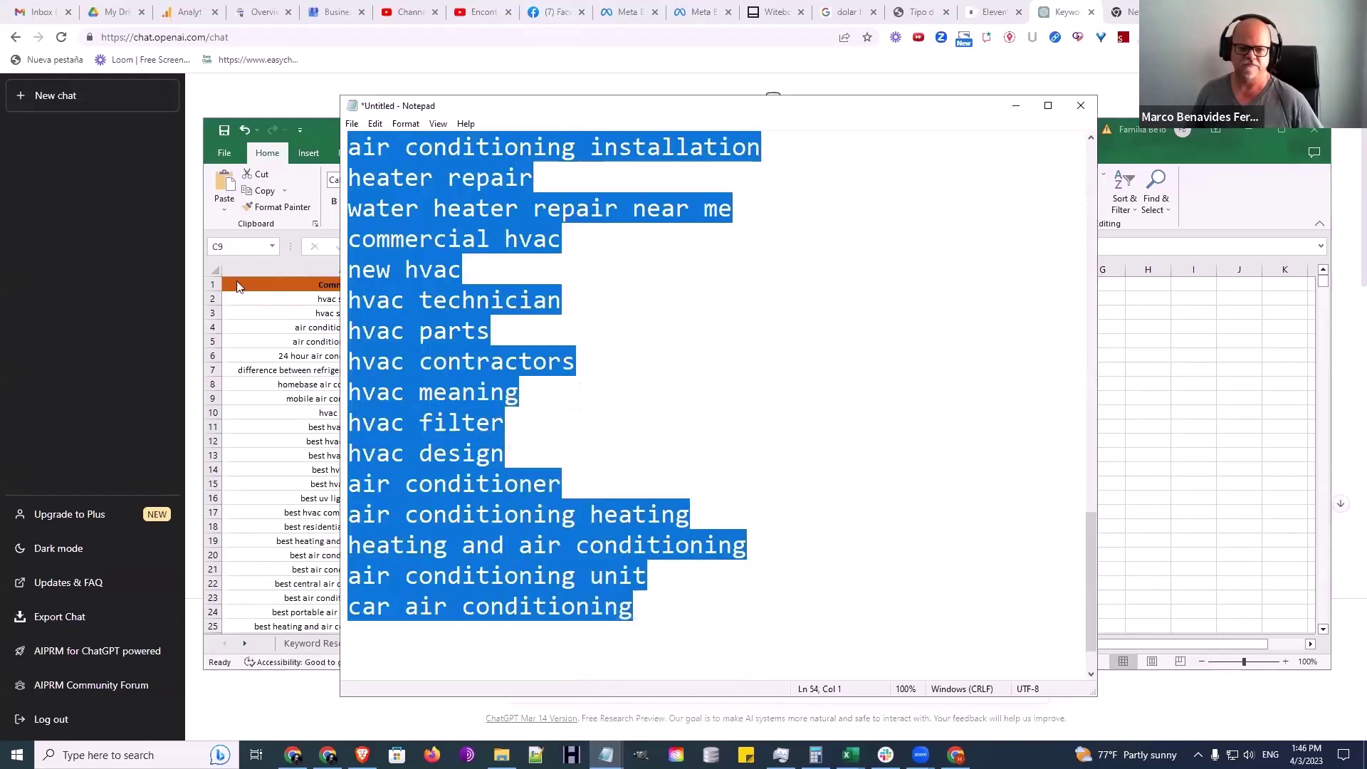
click(228, 77)
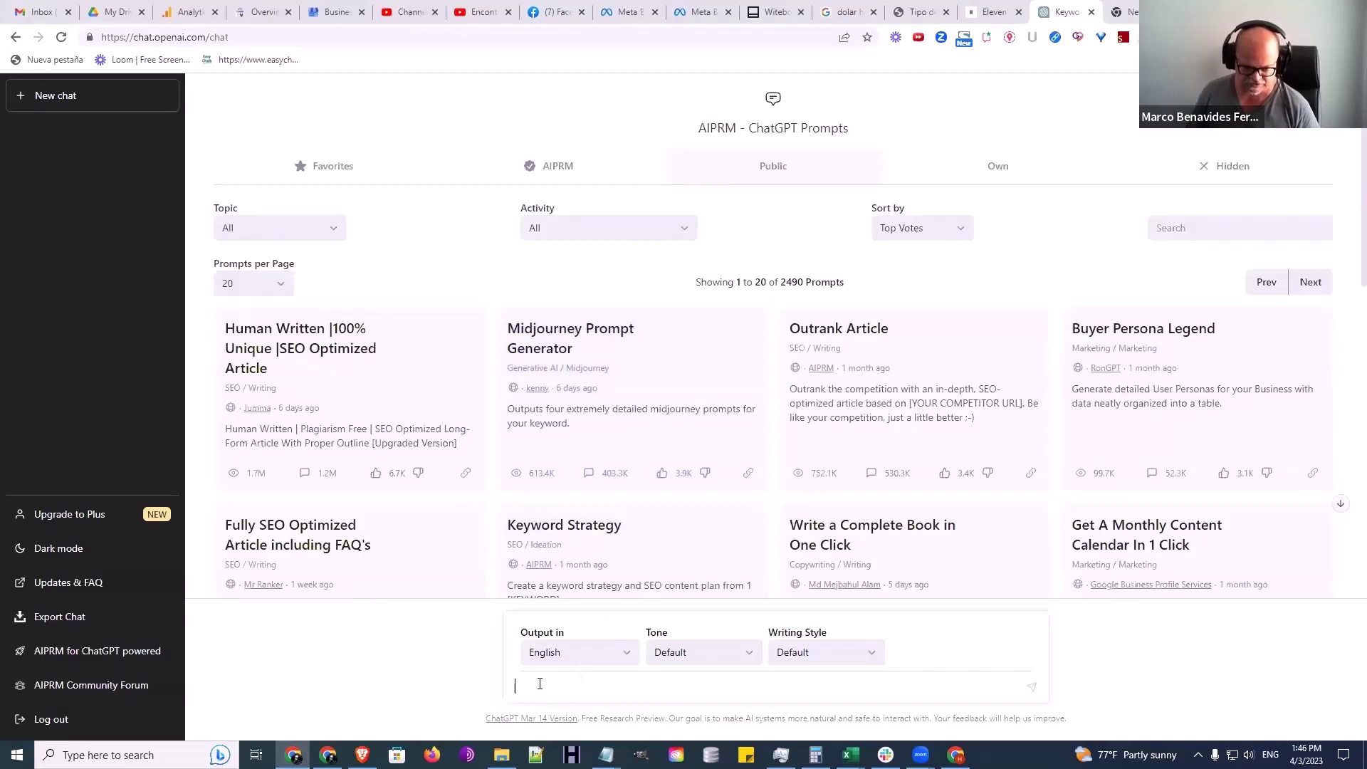
Paste the prompt with the HVAC keywords into the chat box, trim the trailing blank line, and send
key(ctrl+v)
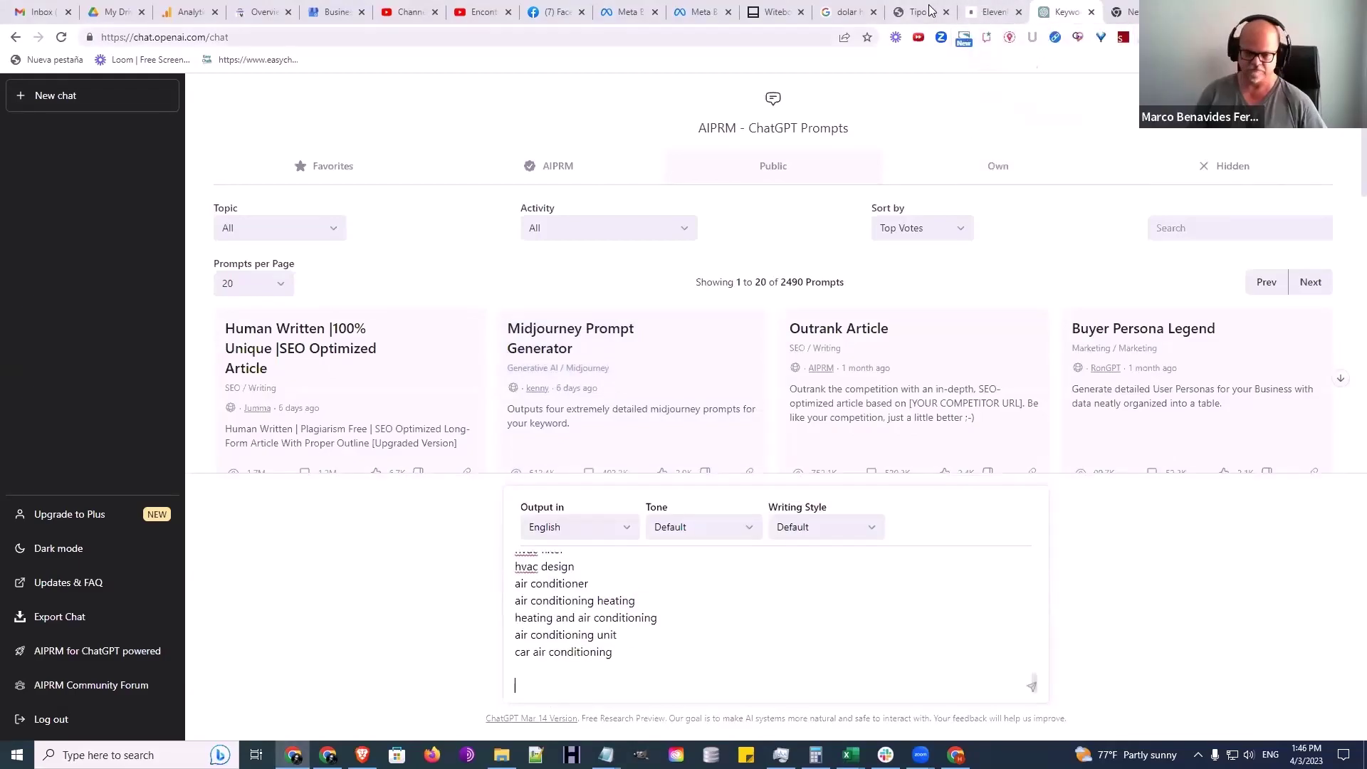
key(BackSpace)
key(BackSpace)
key(BackSpace)
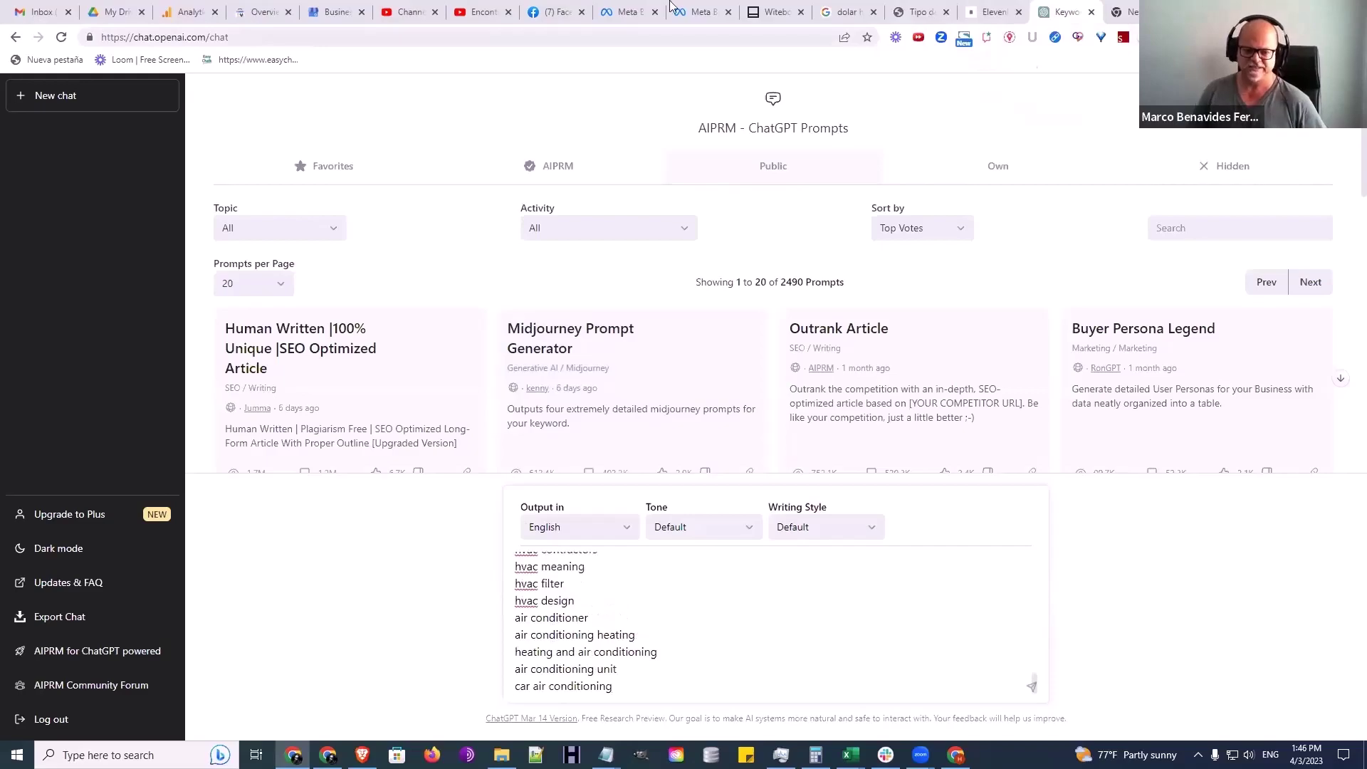
scroll(640, 562, up, 15)
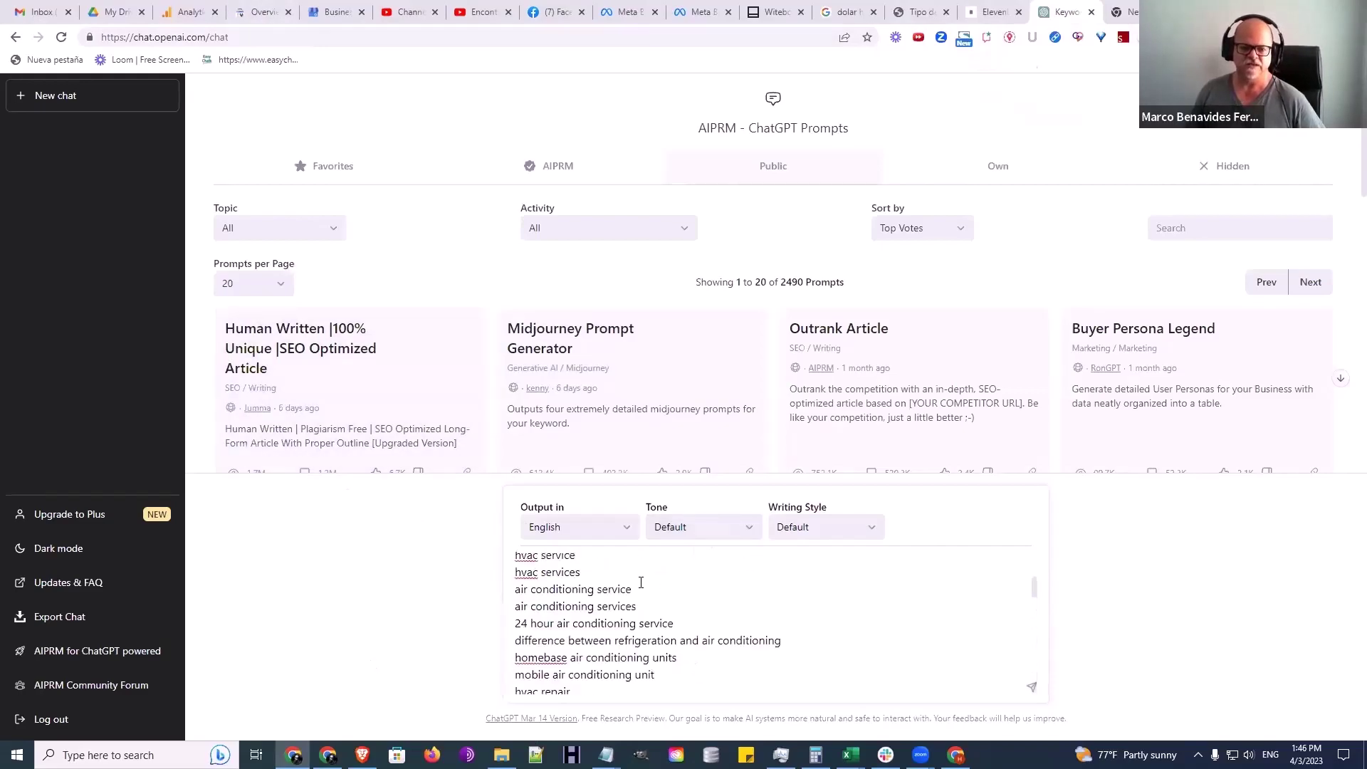
click(1031, 686)
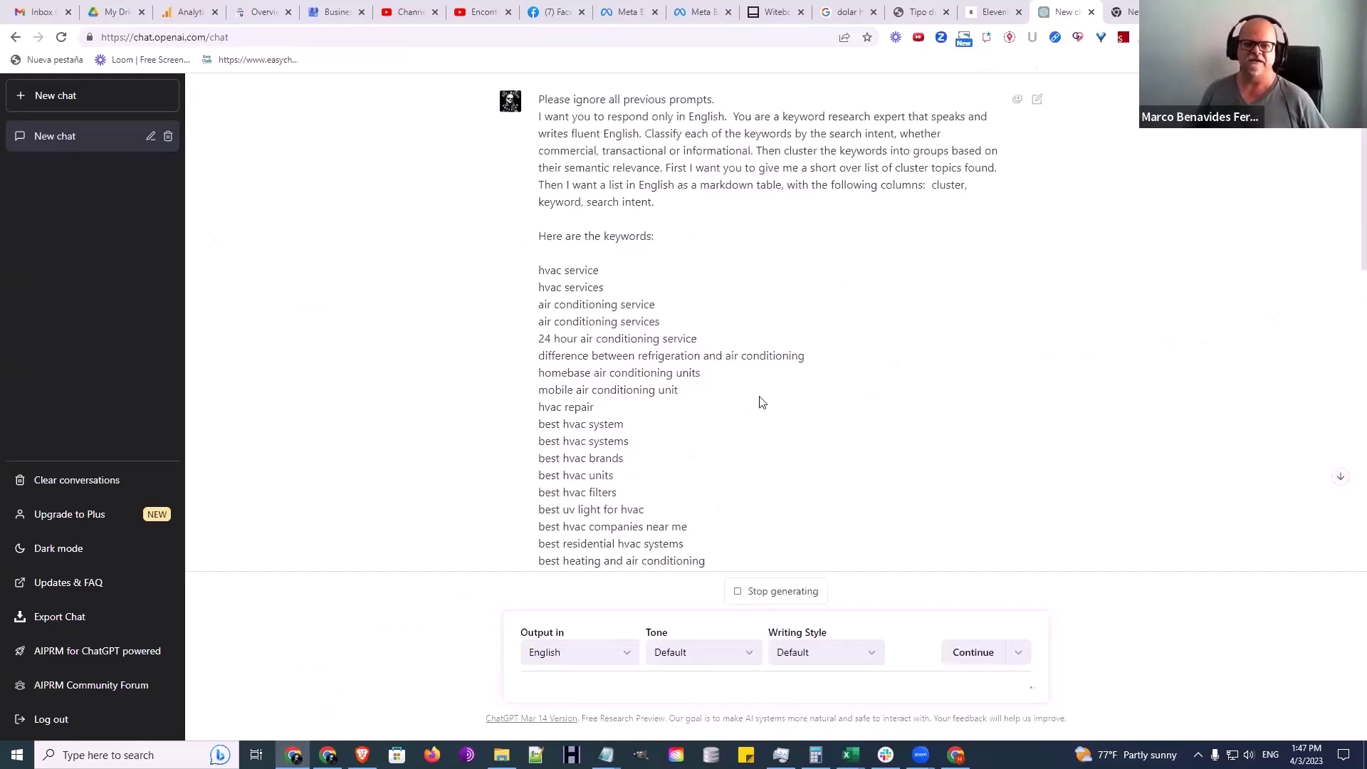
Scroll through the finished reply's cluster list and markdown table of keywords and search intents
scroll(843, 377, down, 10)
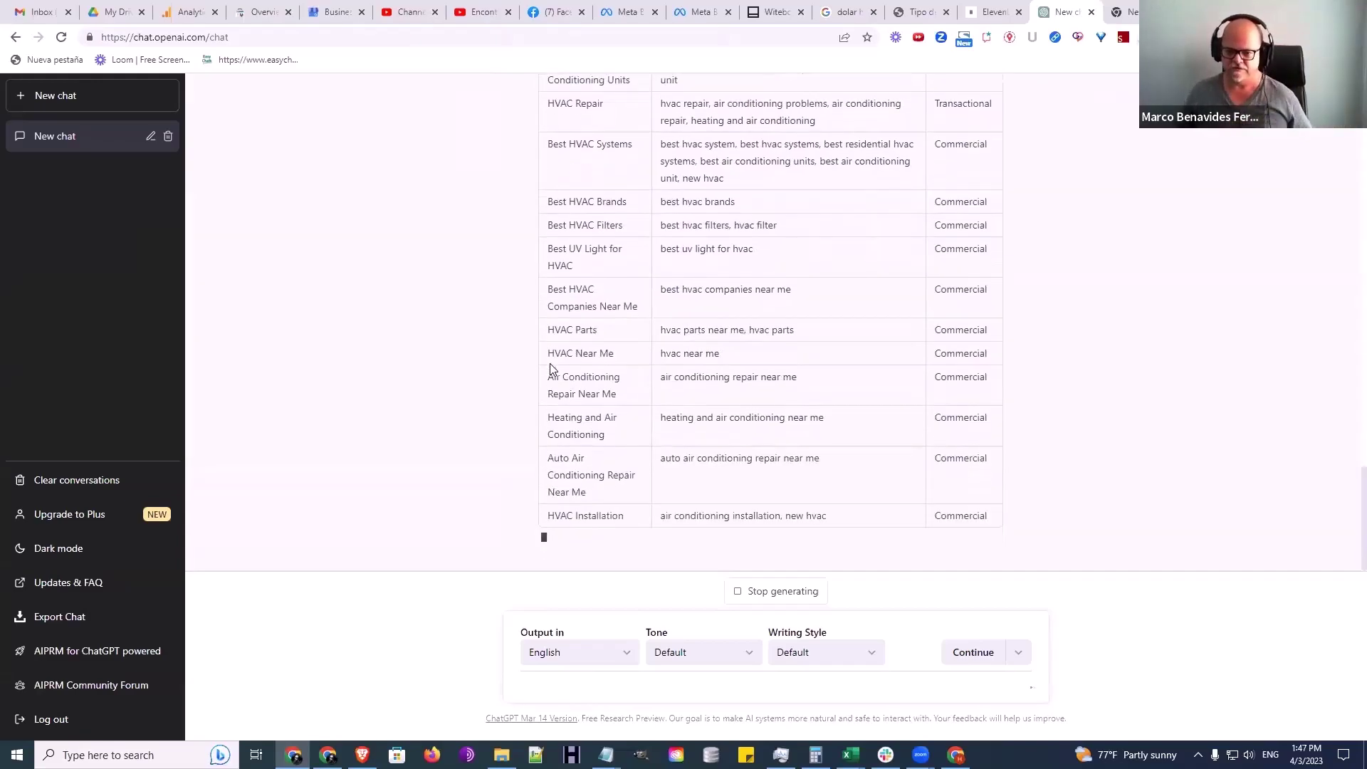
scroll(359, 248, up, 3)
scroll(361, 247, up, 6)
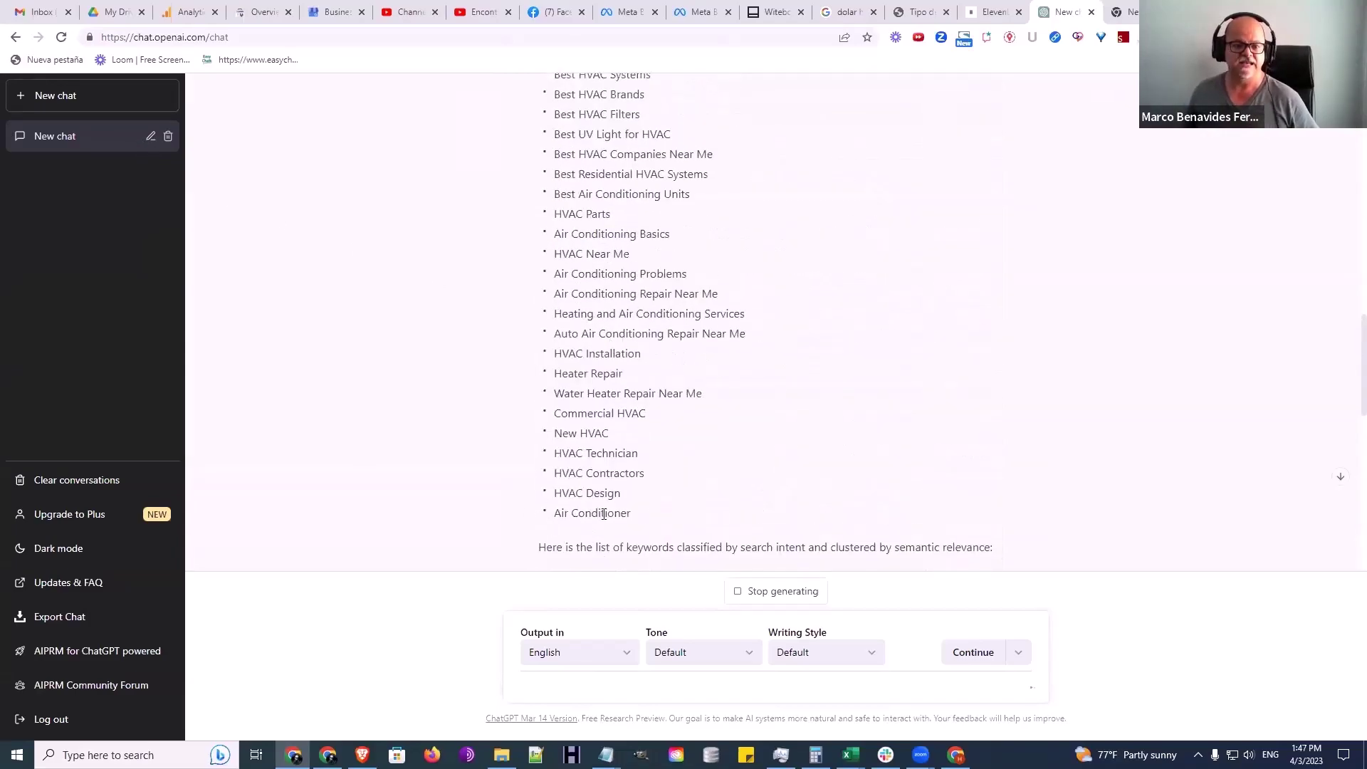
scroll(525, 406, down, 10)
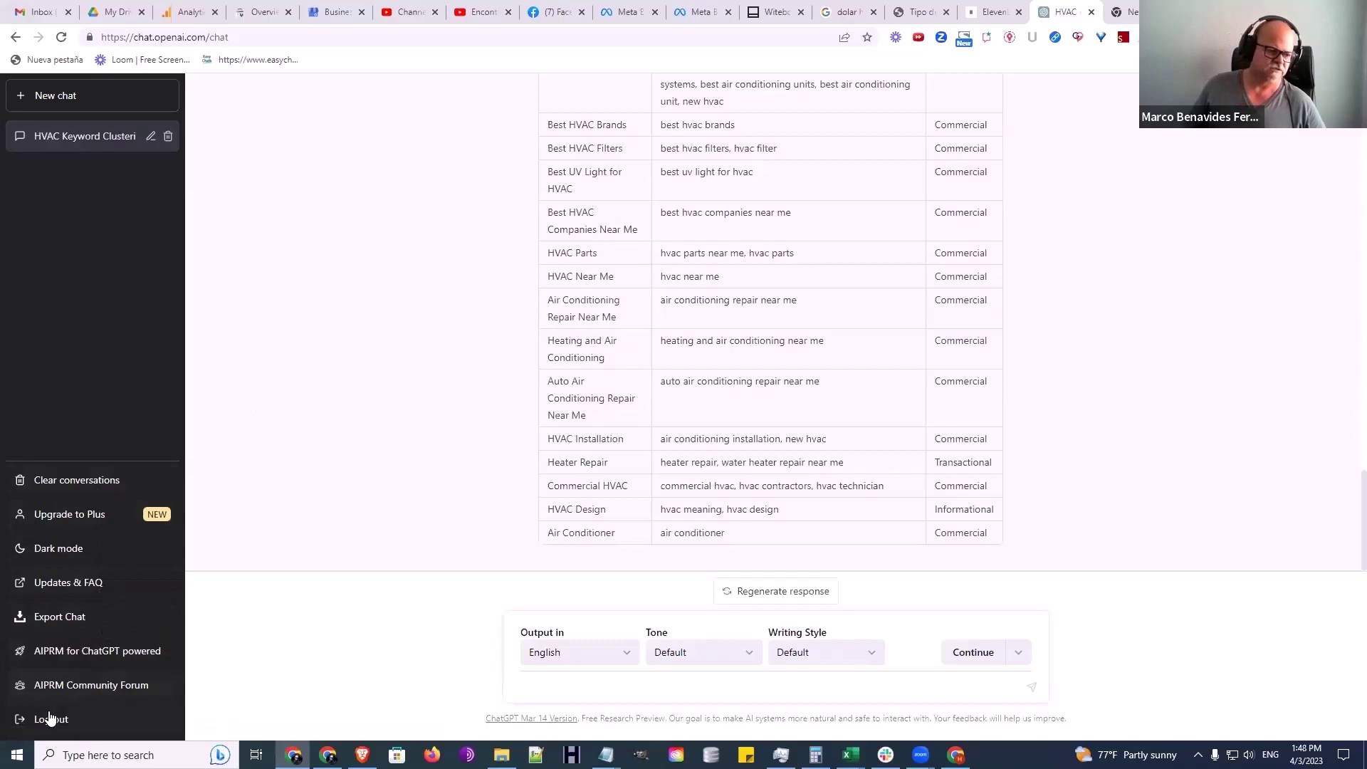
Export the chat as Markdown over the existing AIPRM-export file and always open such files
click(61, 617)
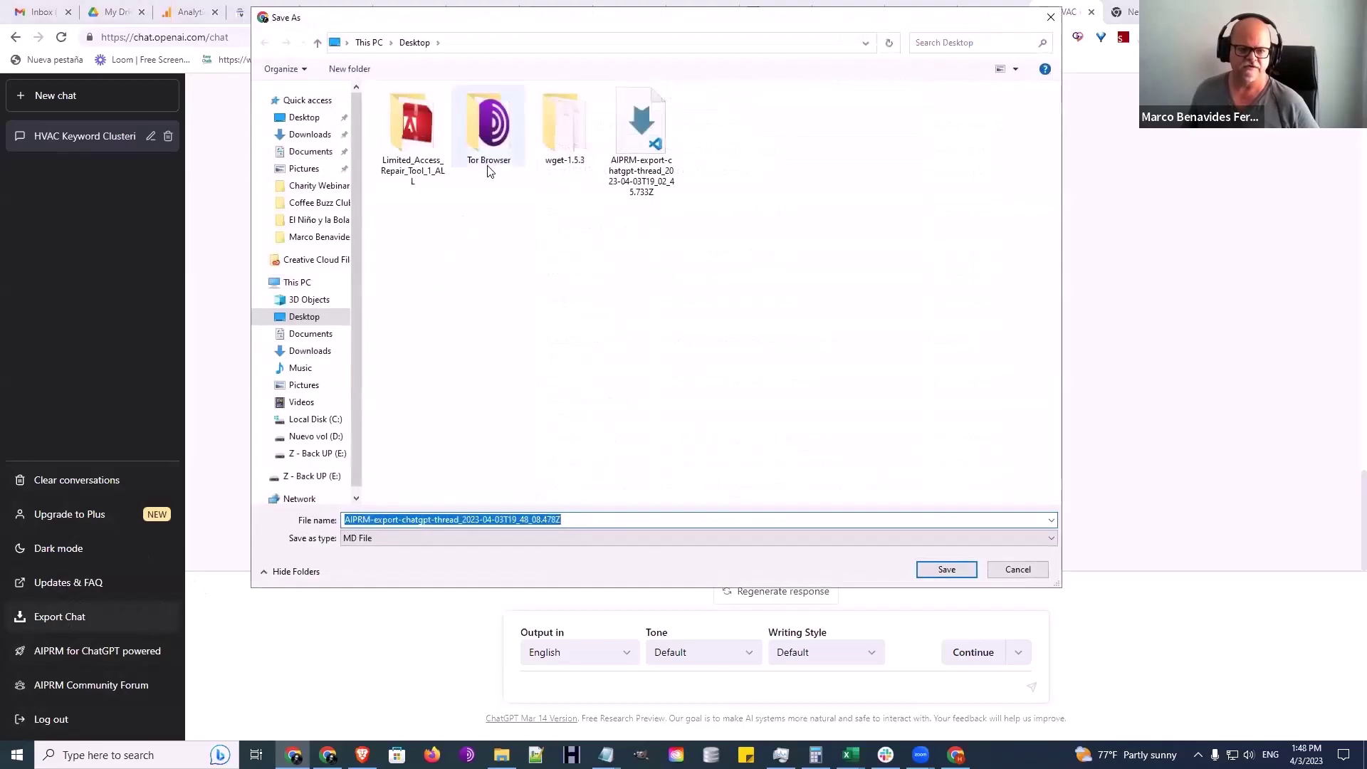
click(651, 147)
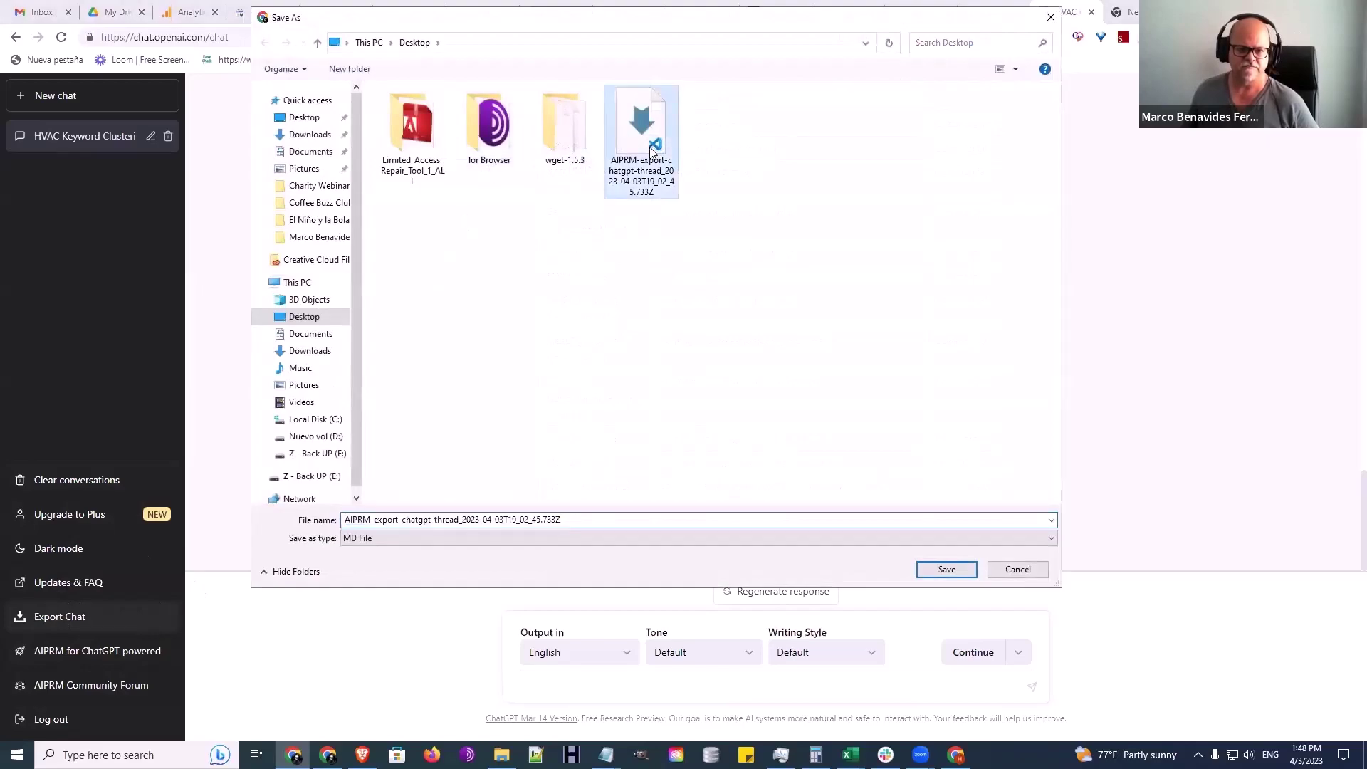
click(947, 568)
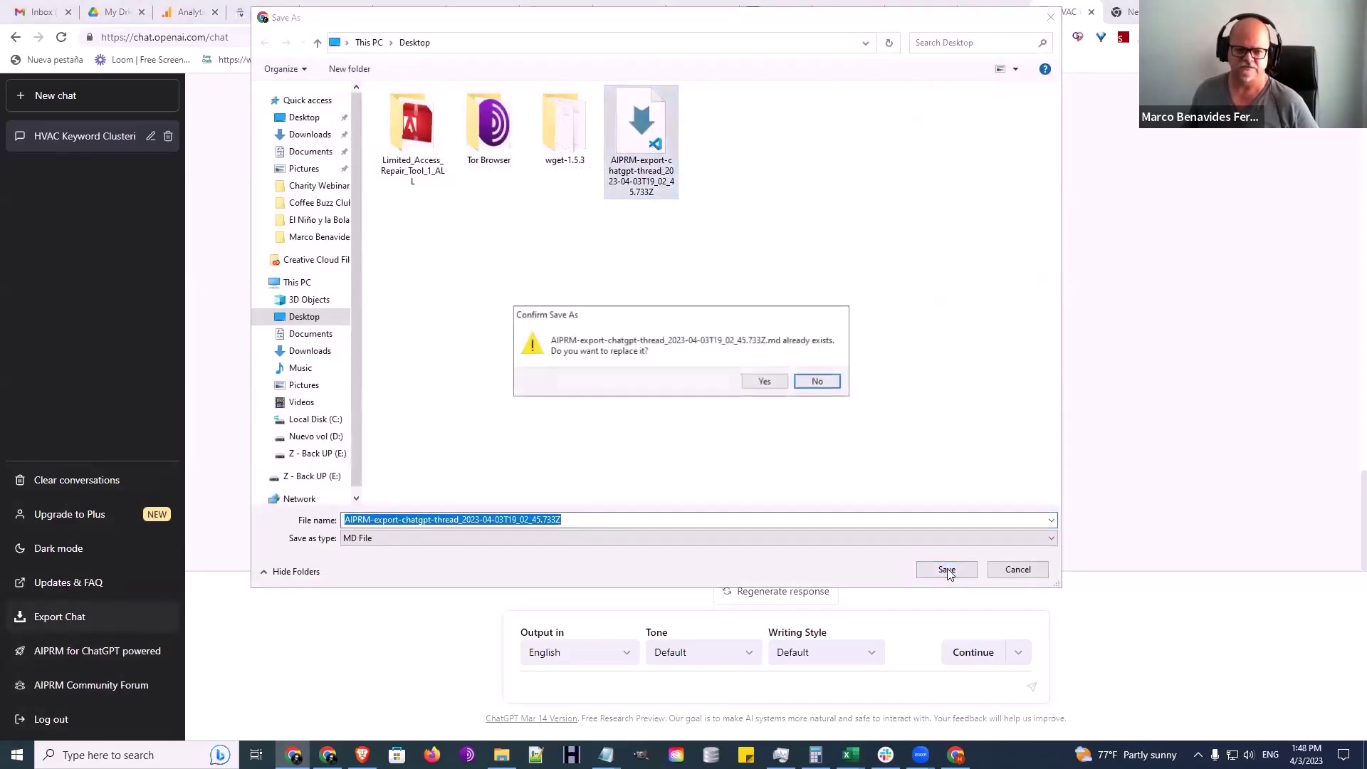
click(764, 382)
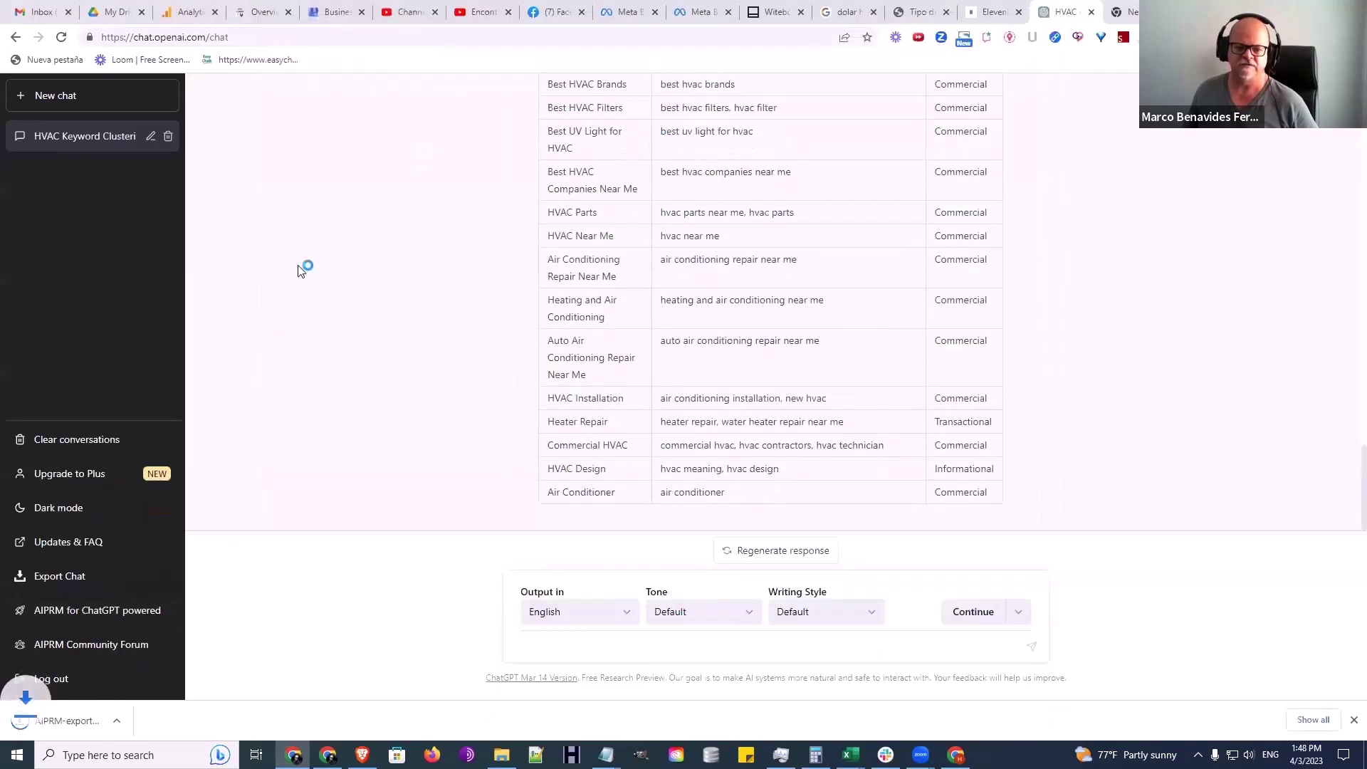
right_click(65, 714)
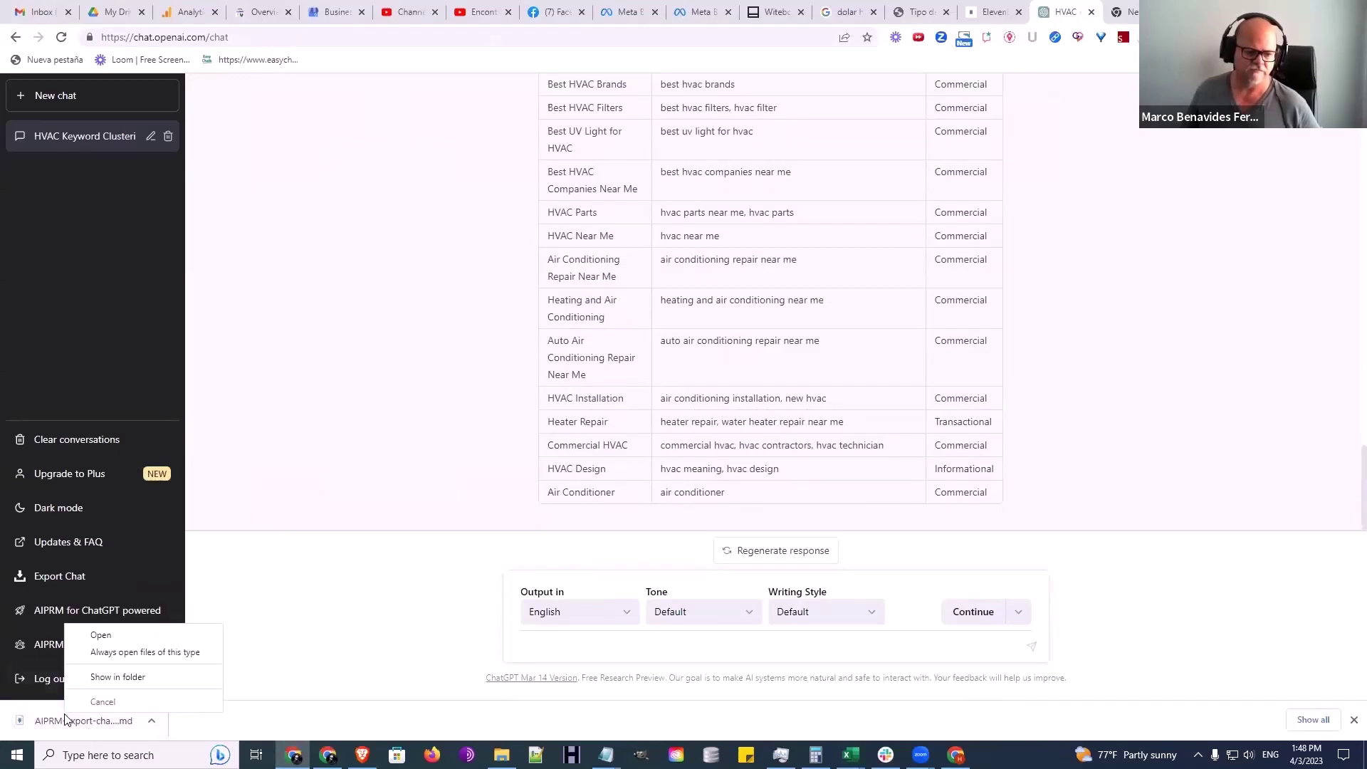
click(90, 648)
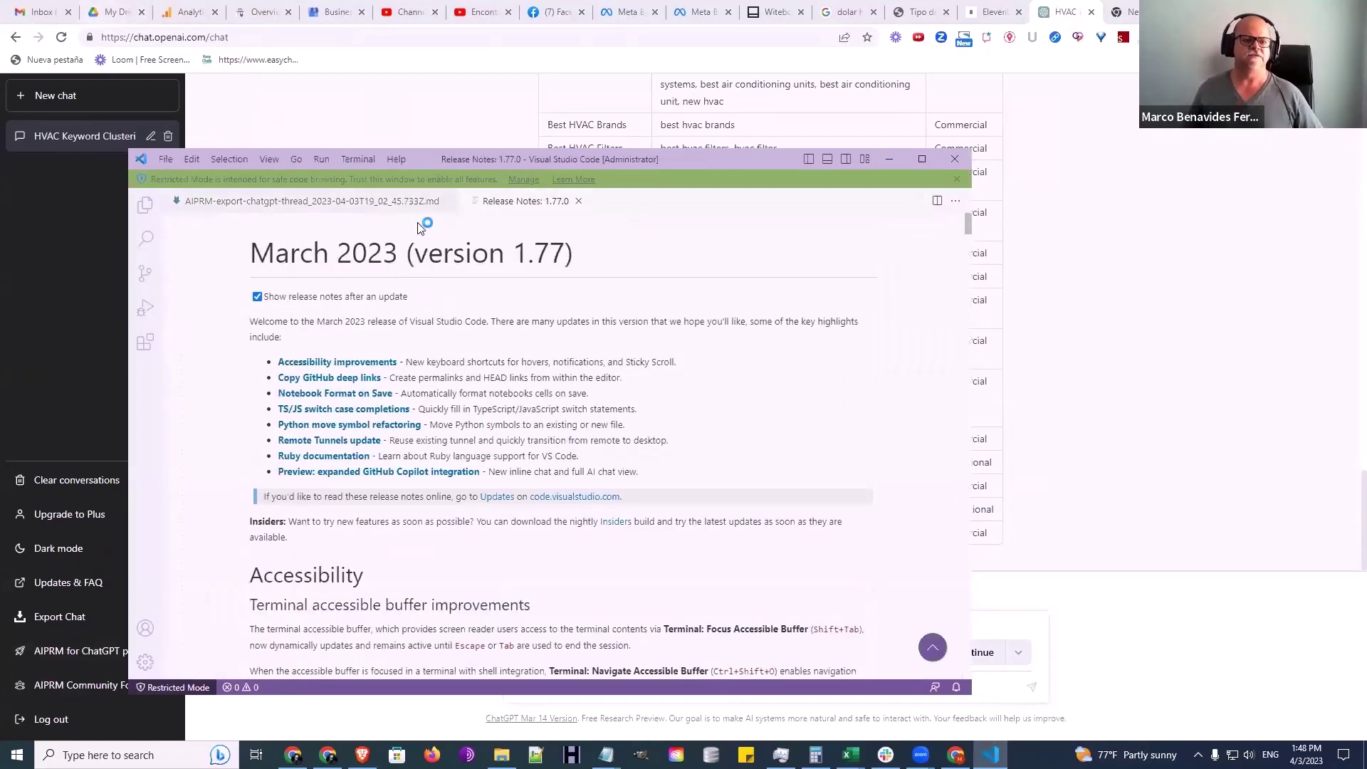
Switch to the AIPRM-export Markdown file and scroll through the prompt and HVAC keyword list
click(379, 206)
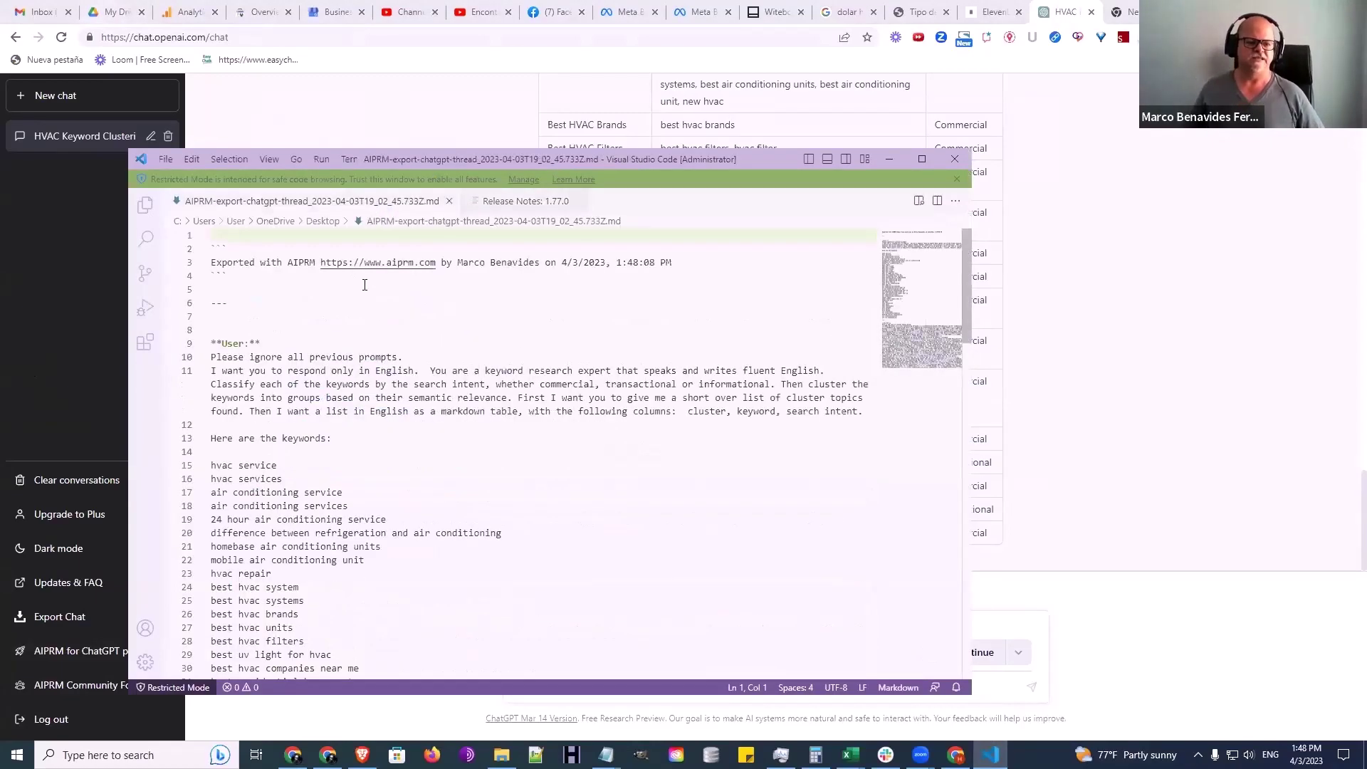
scroll(296, 261, down, 20)
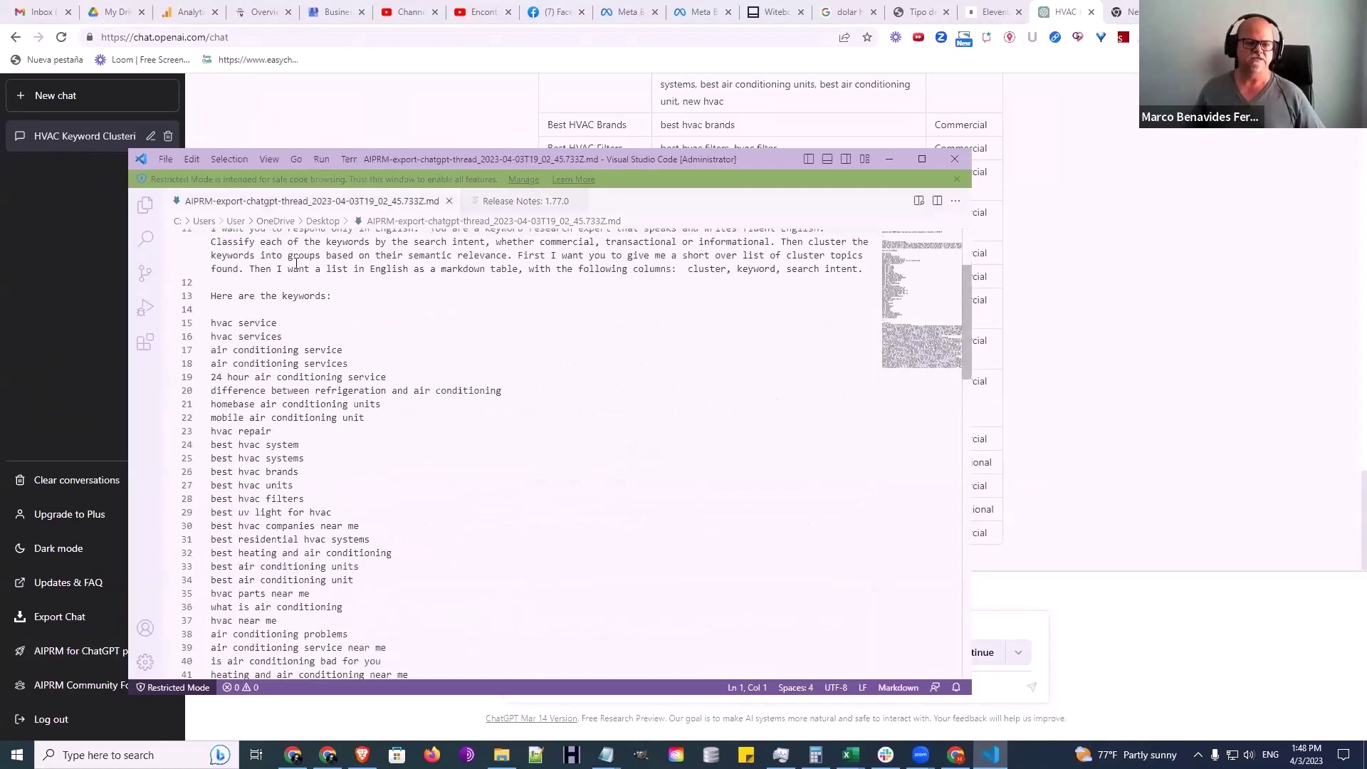